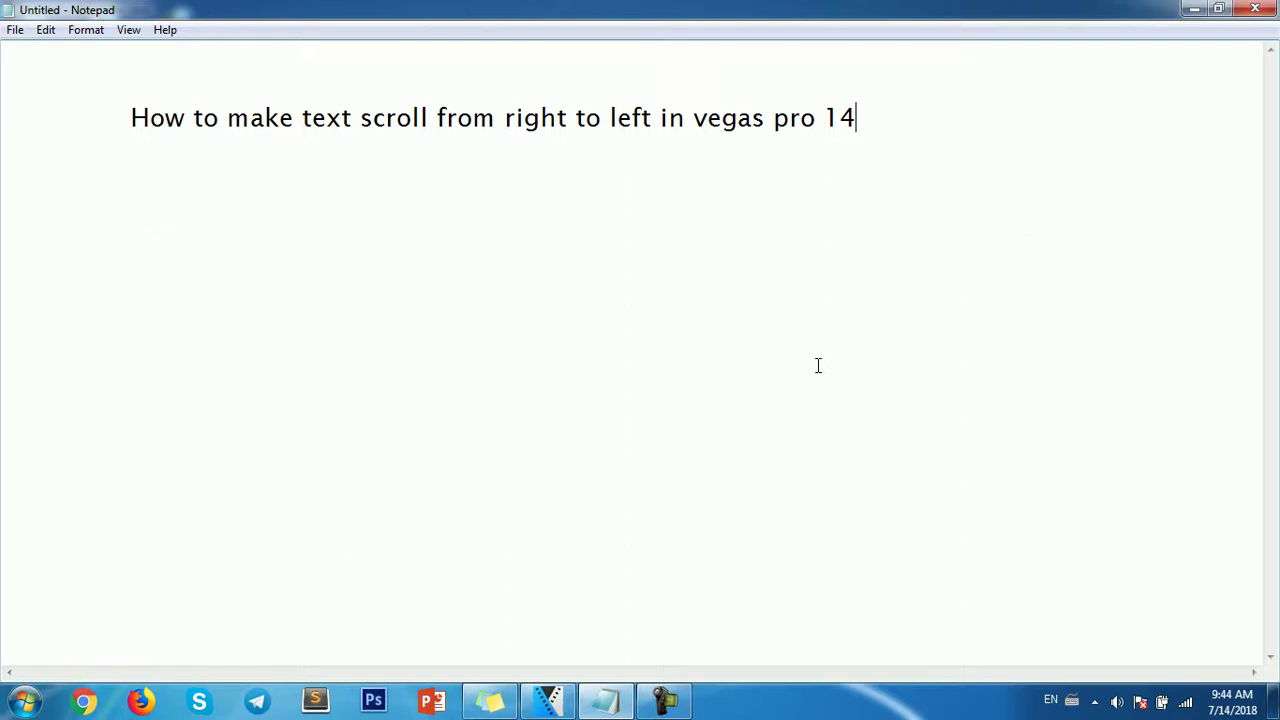
# Bring the VEGAS Pro 14.0 window to the front from the taskbar.
pyautogui.click(547, 700)
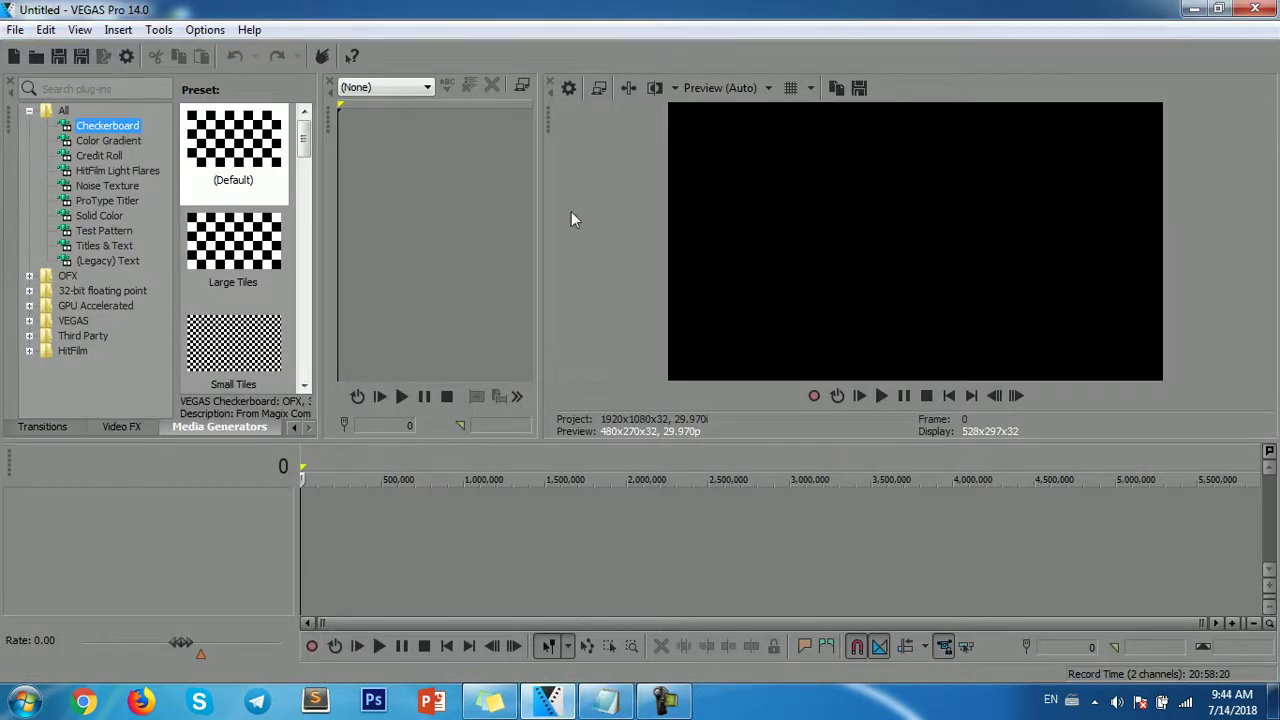
# Start a new VEGAS project with the default project settings.
pyautogui.click(15, 31)
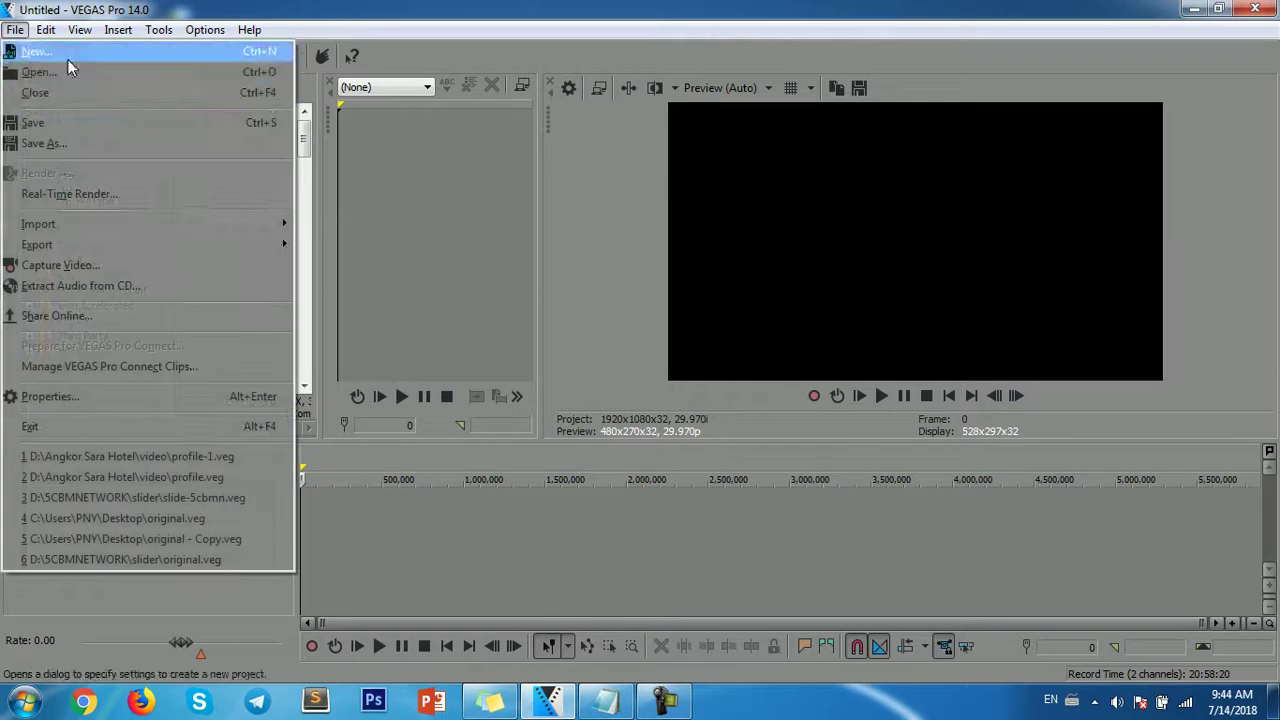
pyautogui.click(37, 51)
pyautogui.click(718, 602)
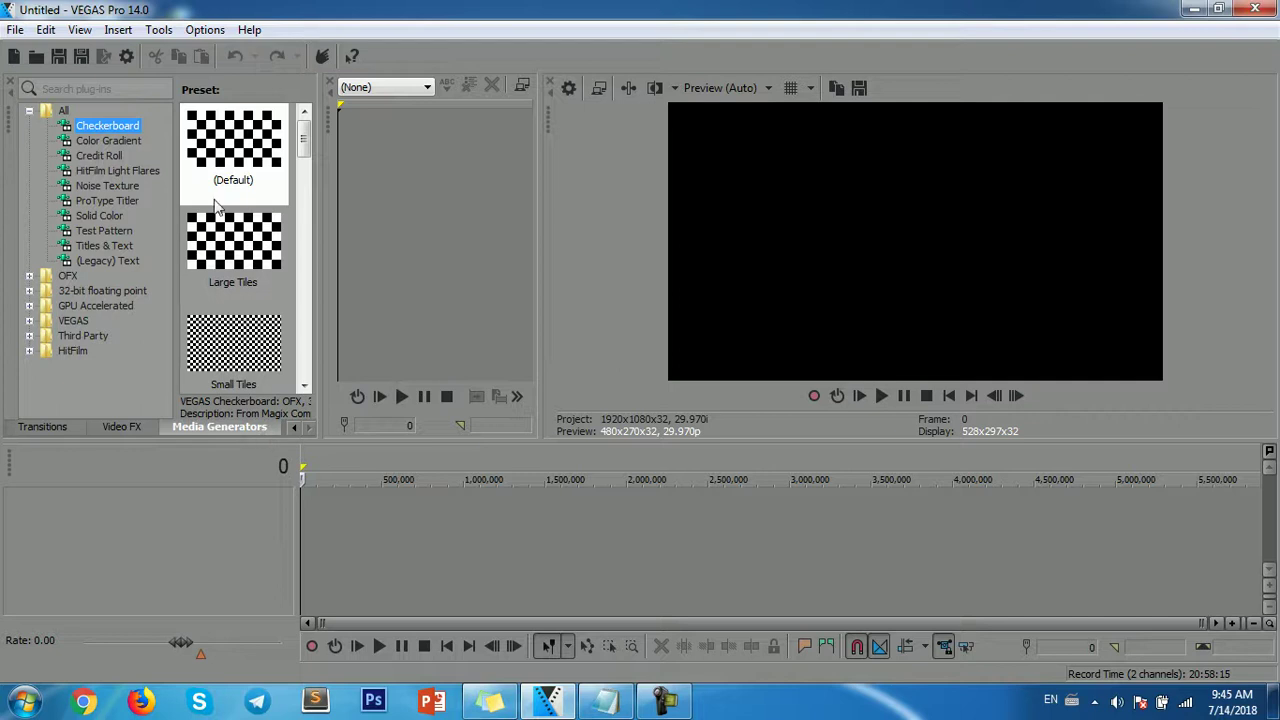
# Add a White Solid Color generator event to the timeline and stretch it longer.
pyautogui.click(108, 157)
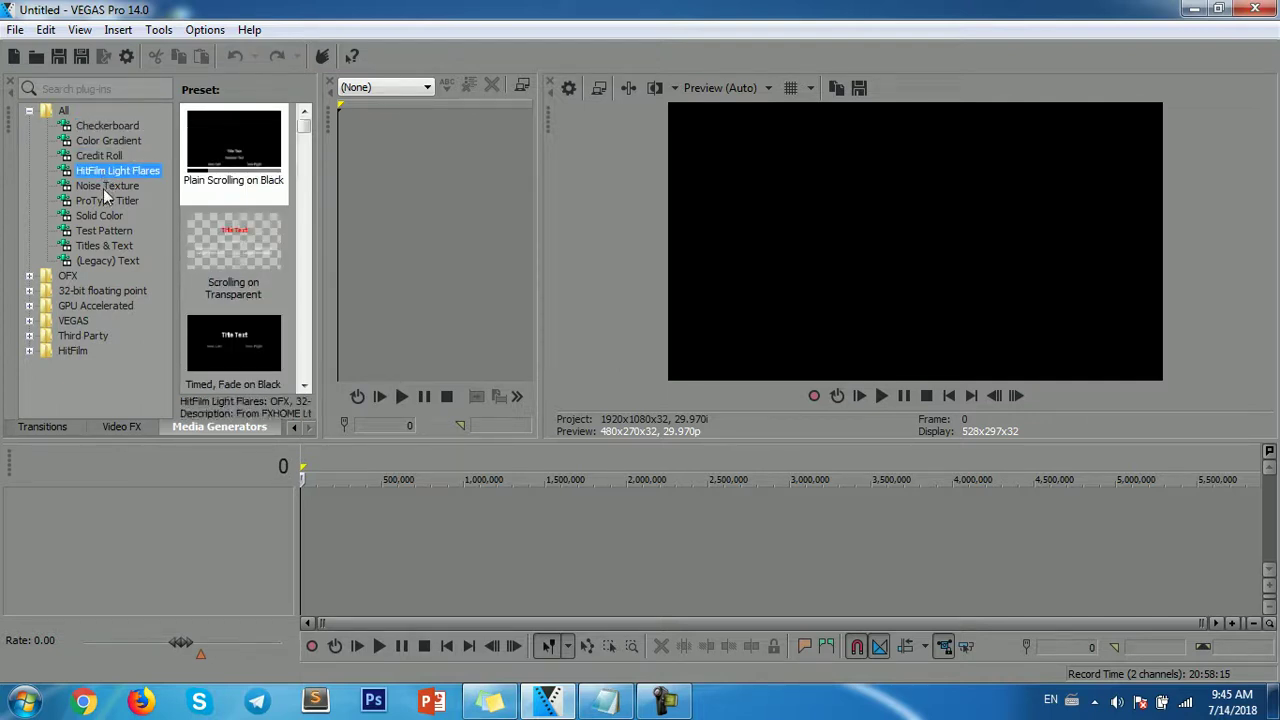
pyautogui.click(101, 187)
pyautogui.click(100, 216)
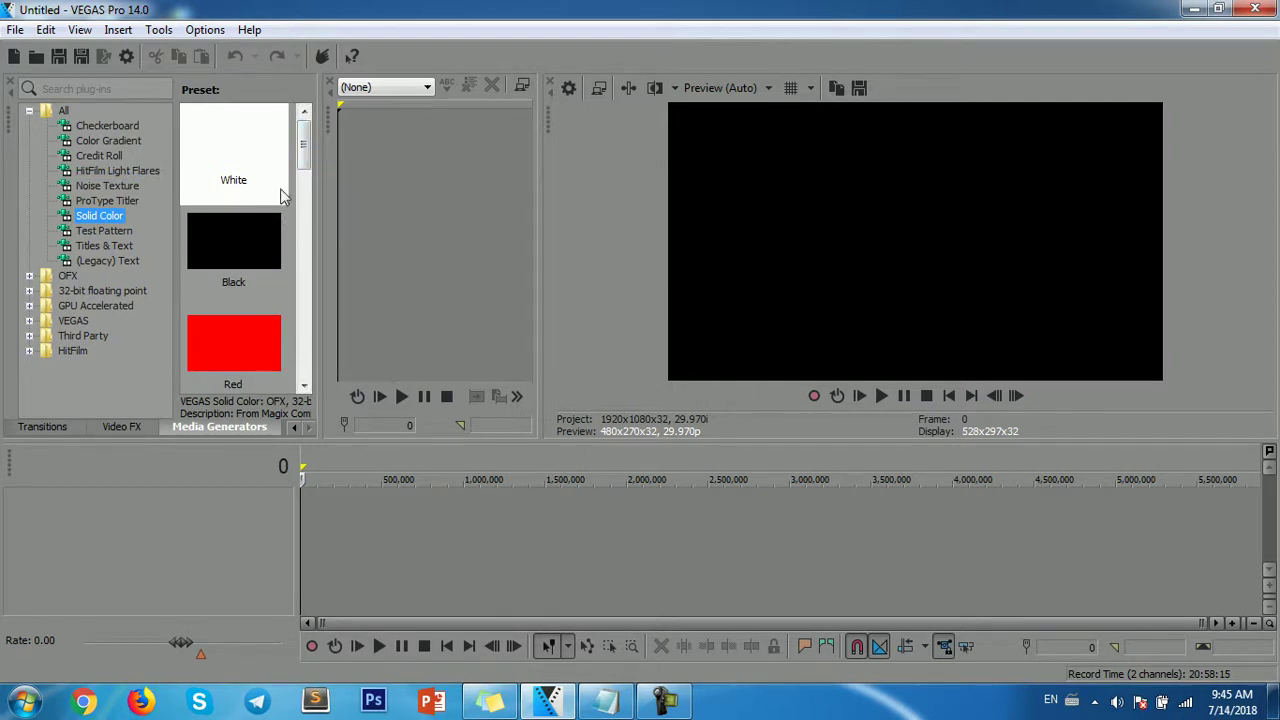
pyautogui.click(240, 162)
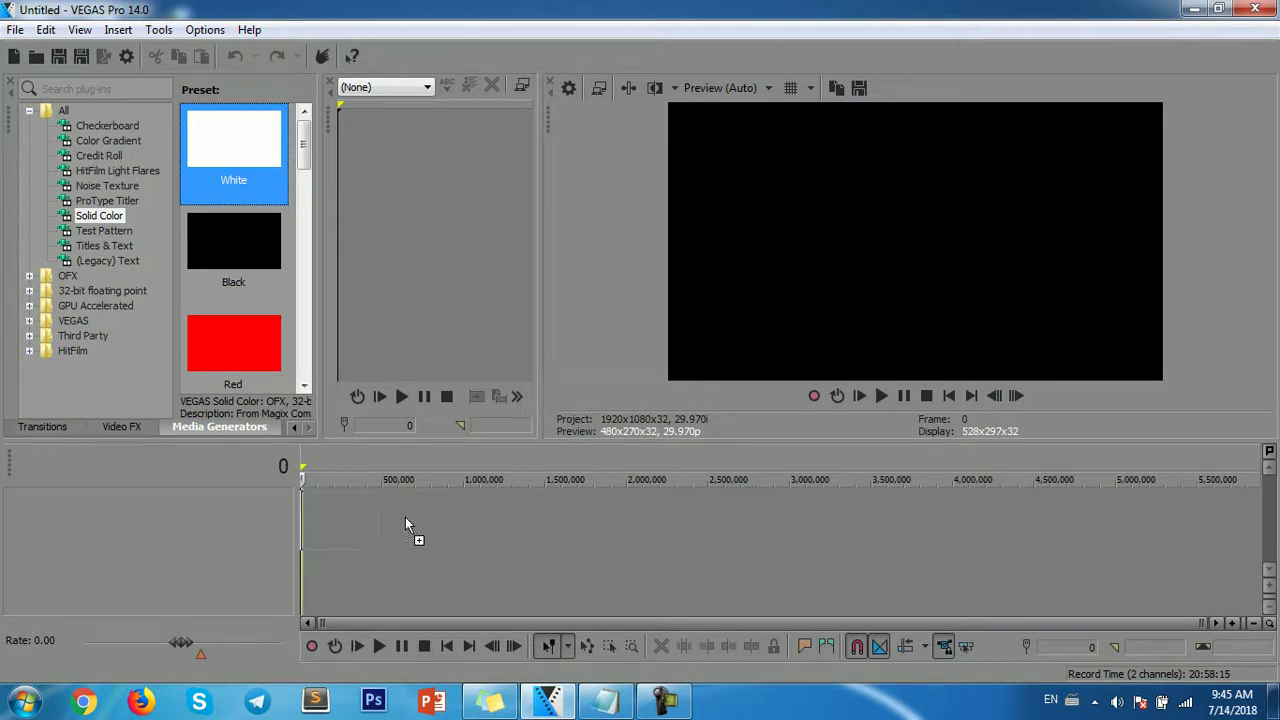
pyautogui.moveTo(405, 524); pyautogui.dragTo(405, 524)
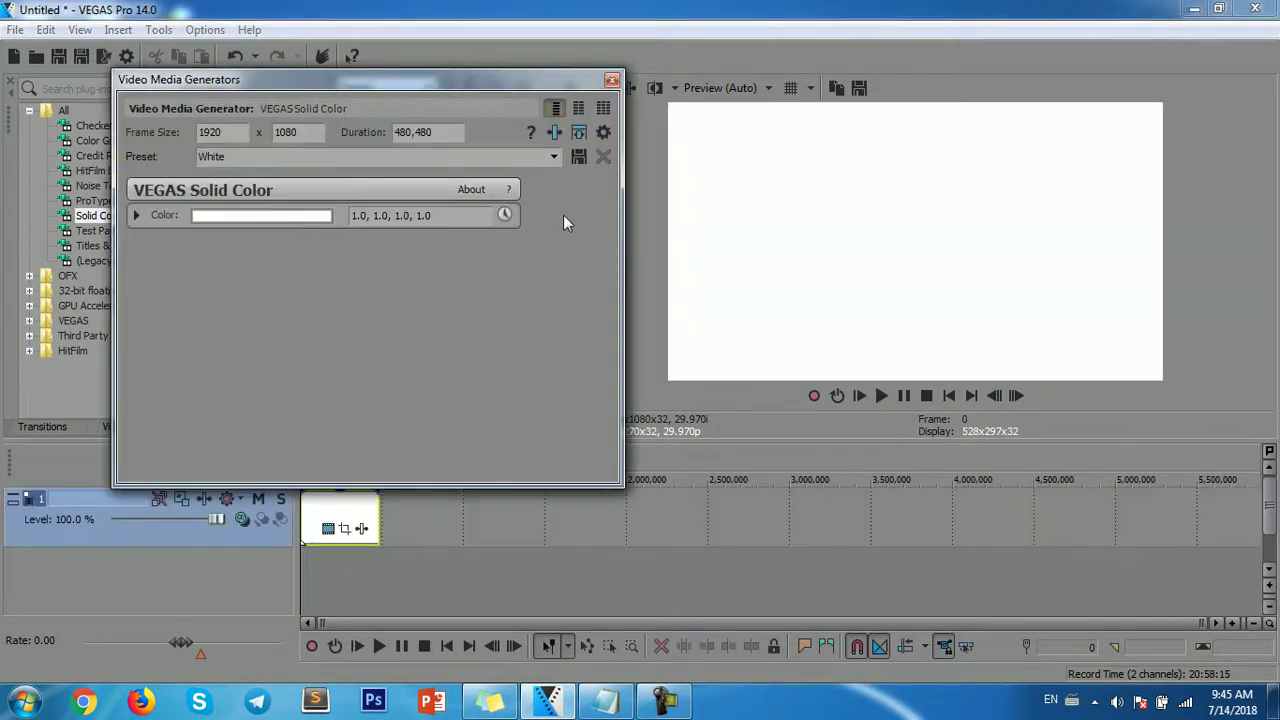
pyautogui.click(612, 79)
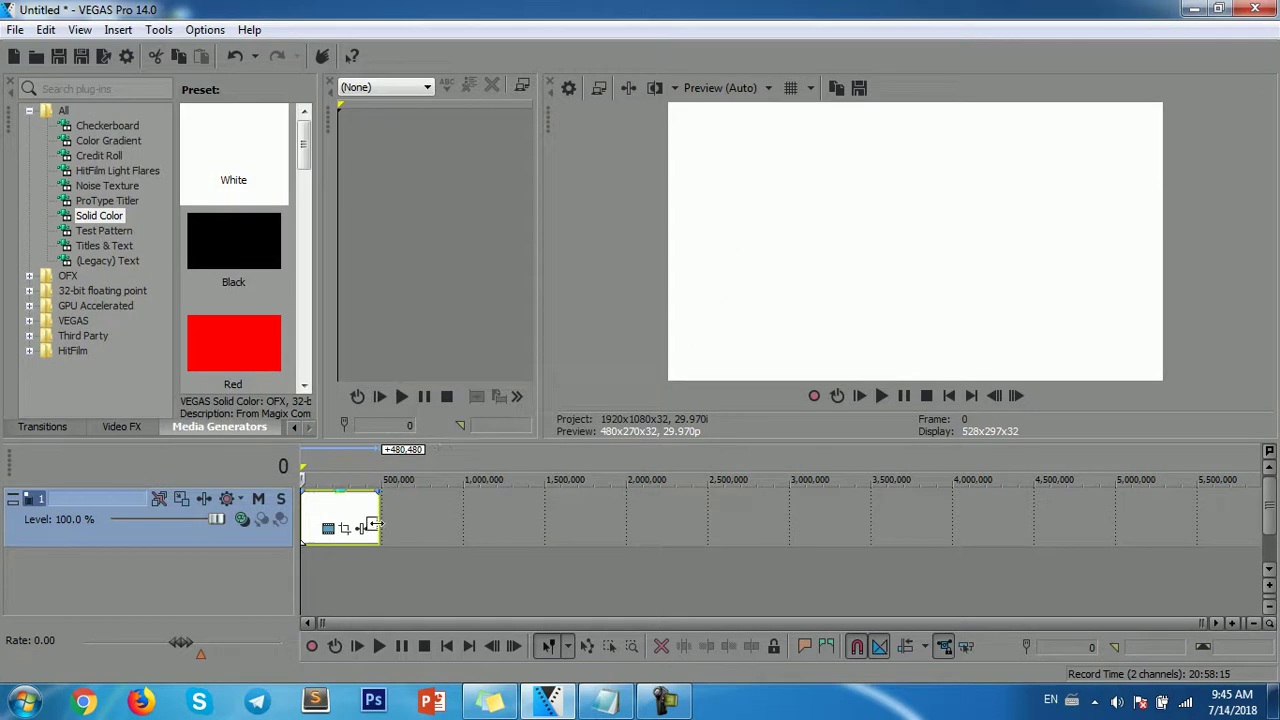
pyautogui.moveTo(380, 527); pyautogui.dragTo(760, 527)
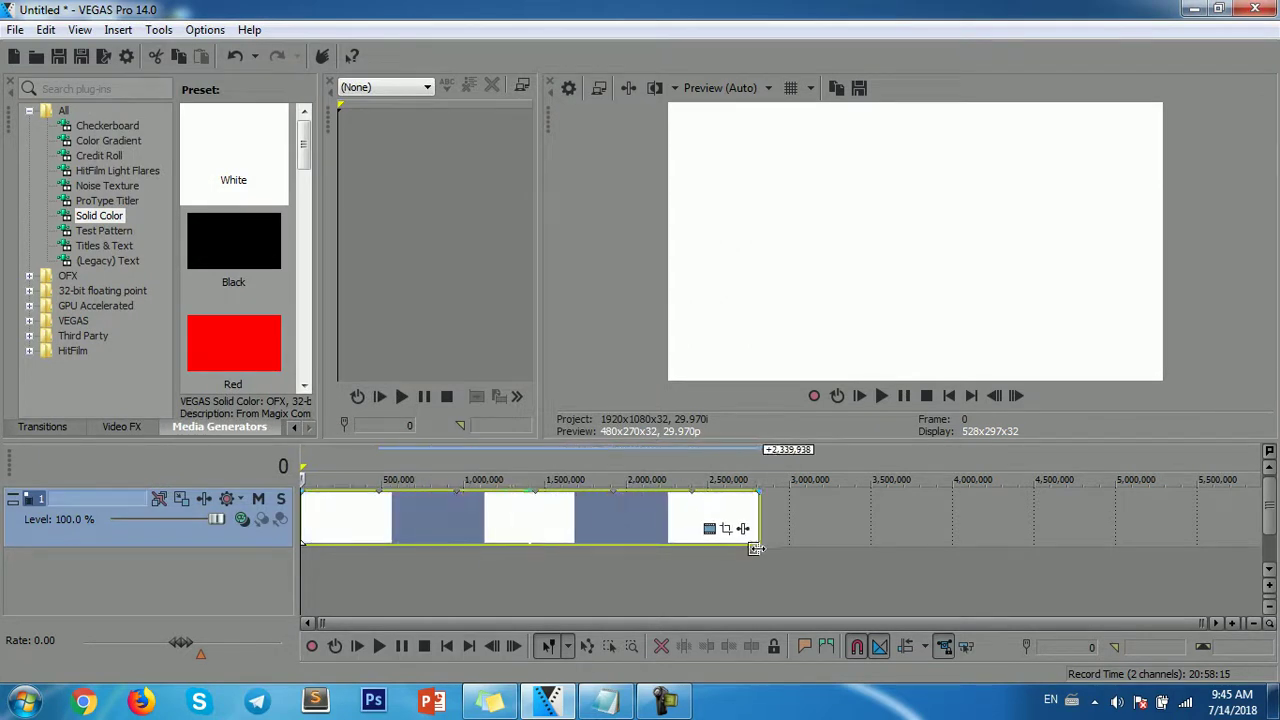
# Insert a new video track above the white background track.
pyautogui.rightClick(799, 505)
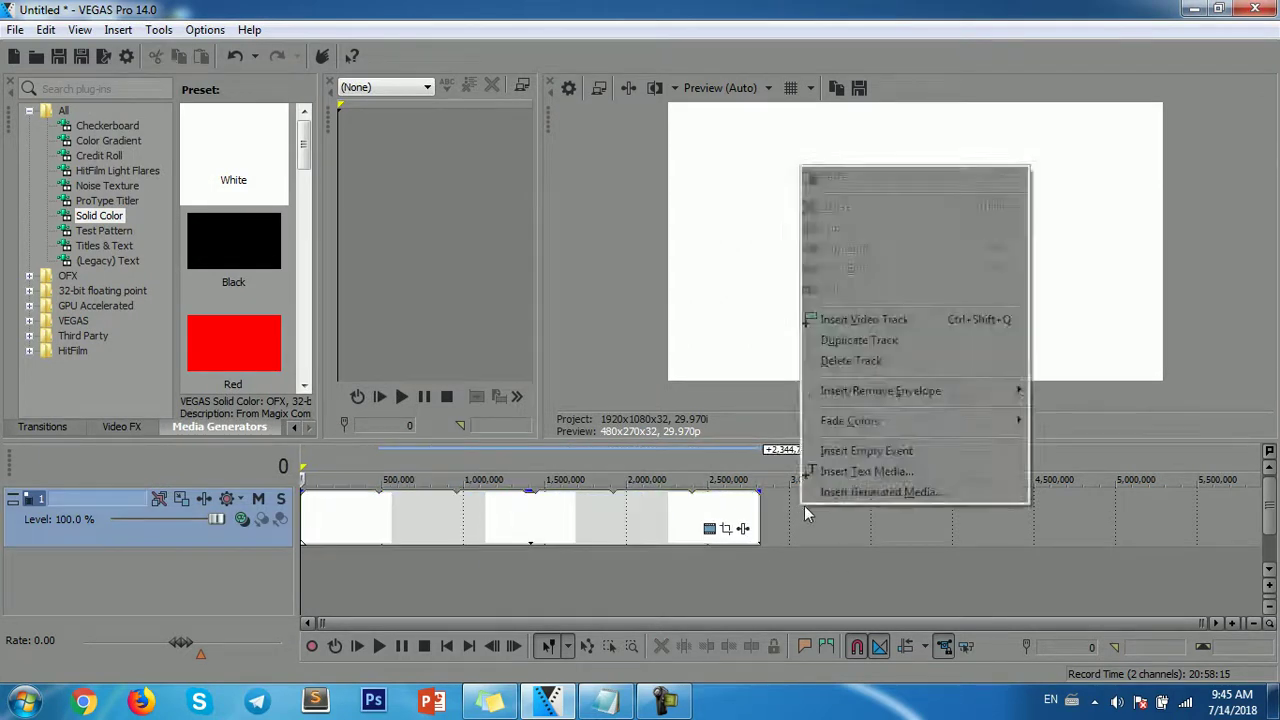
pyautogui.click(864, 515)
pyautogui.rightClick(811, 500)
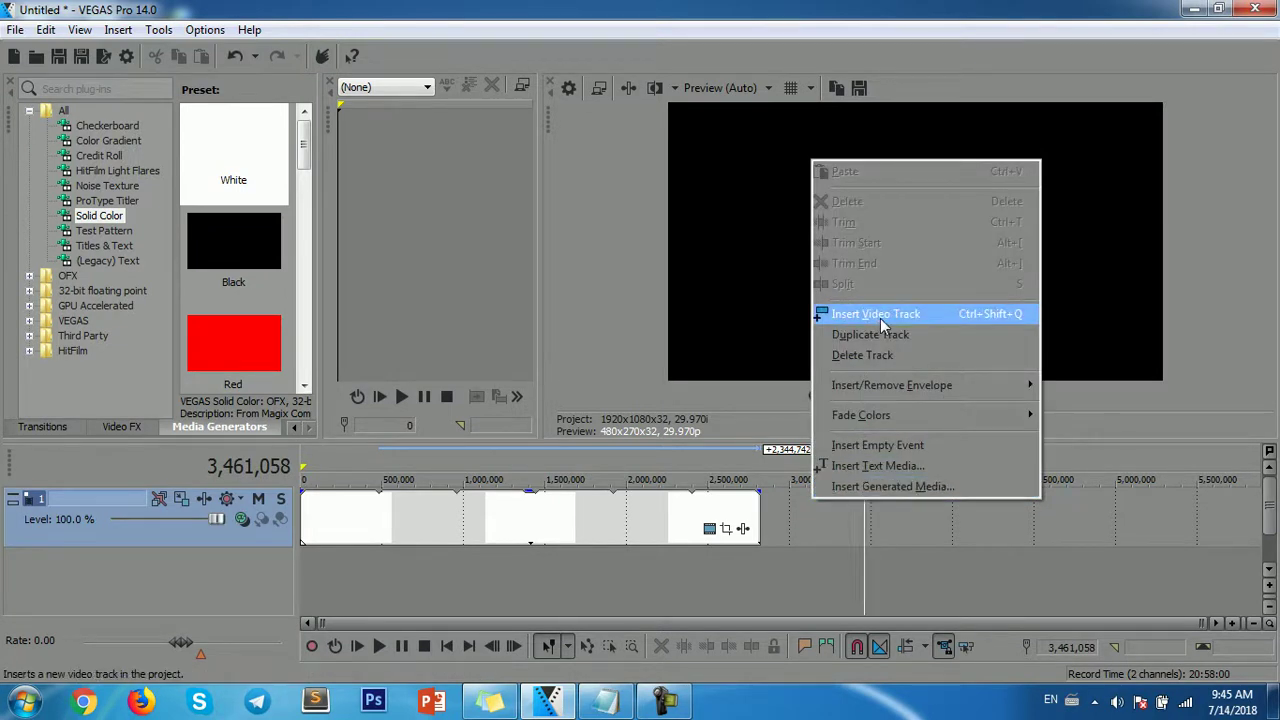
pyautogui.click(880, 318)
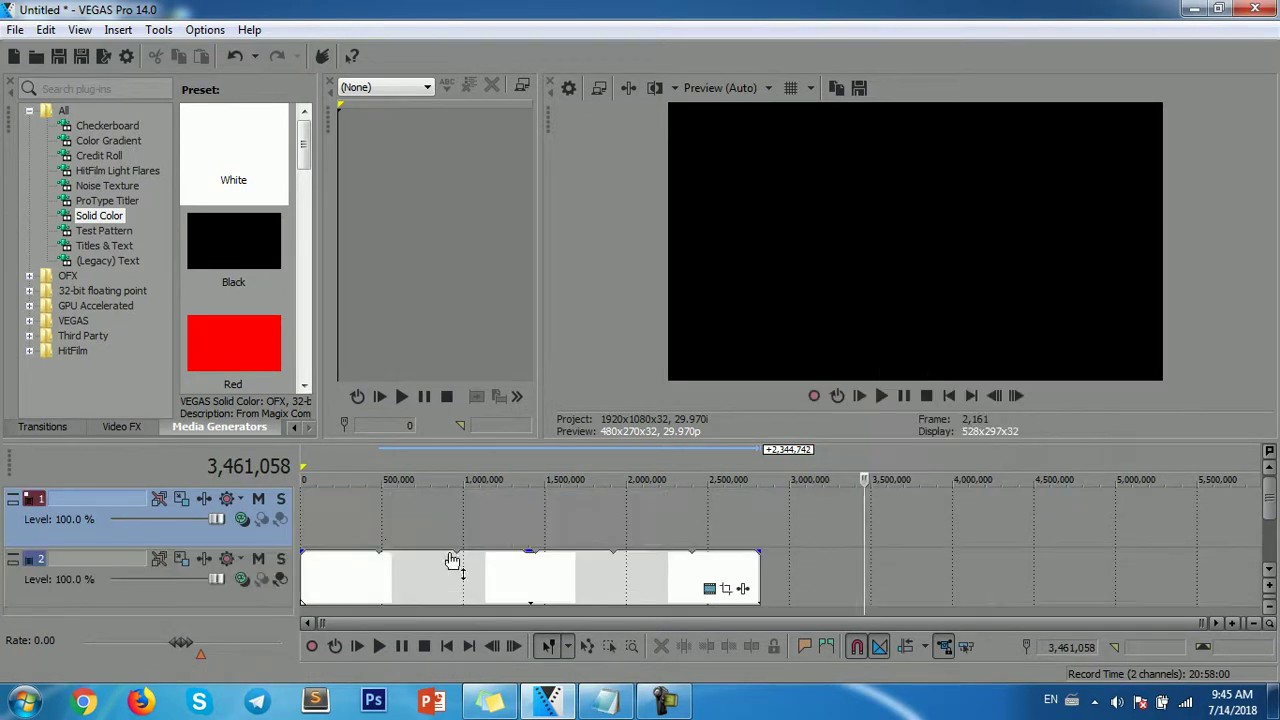
# Place a Blue Solid Color preset event on the new top track.
pyautogui.click(304, 386)
pyautogui.click(220, 232)
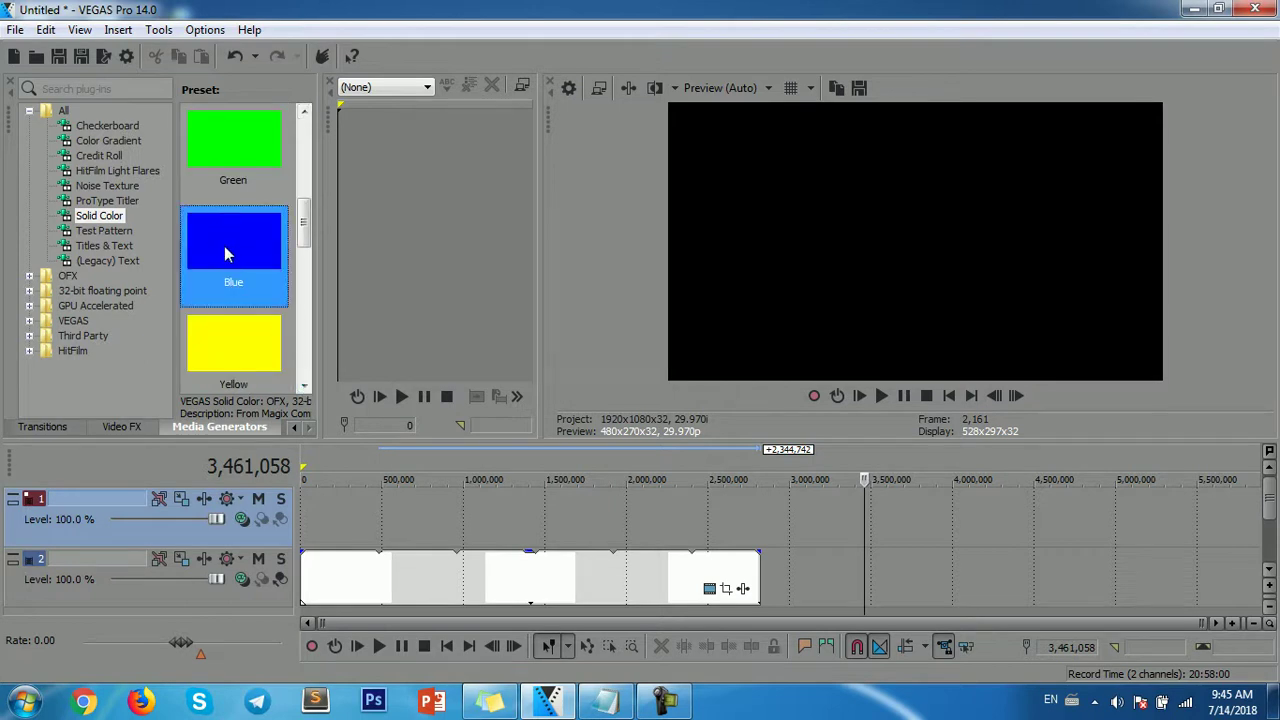
pyautogui.moveTo(319, 505); pyautogui.dragTo(310, 504)
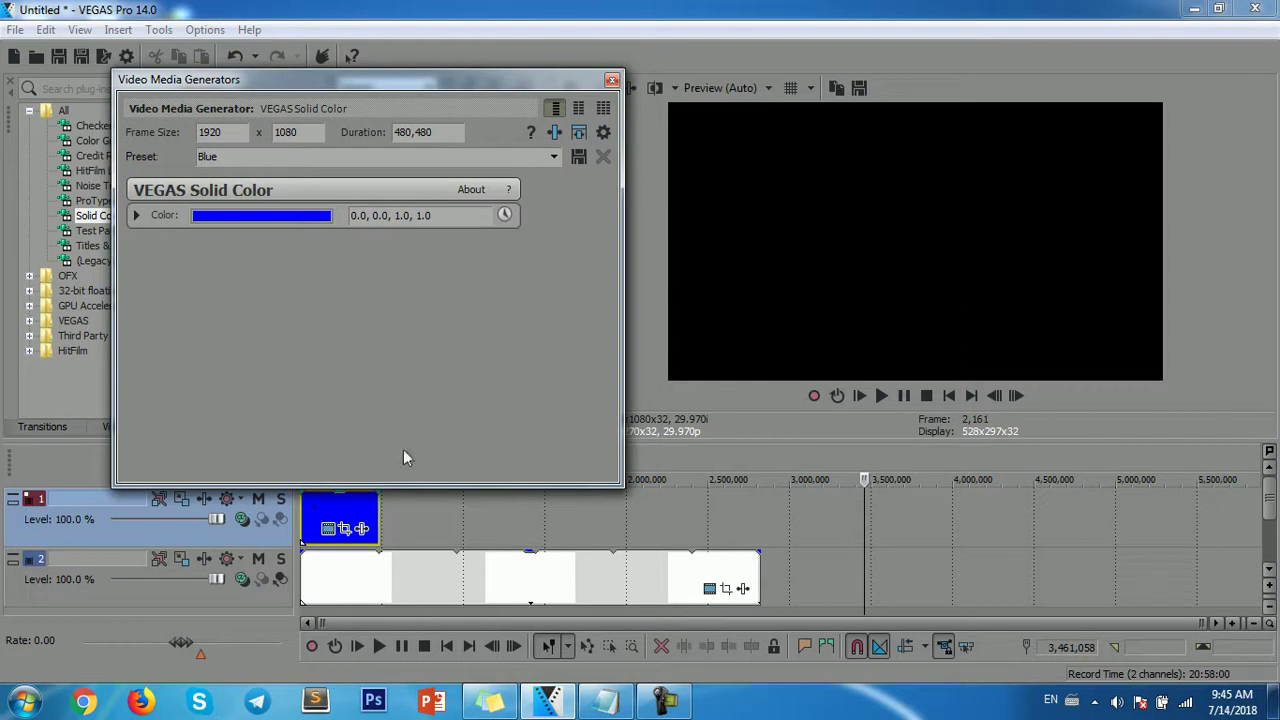
# Darken the blue event to deep navy and stretch it to match the white clip.
pyautogui.click(249, 222)
pyautogui.click(172, 295)
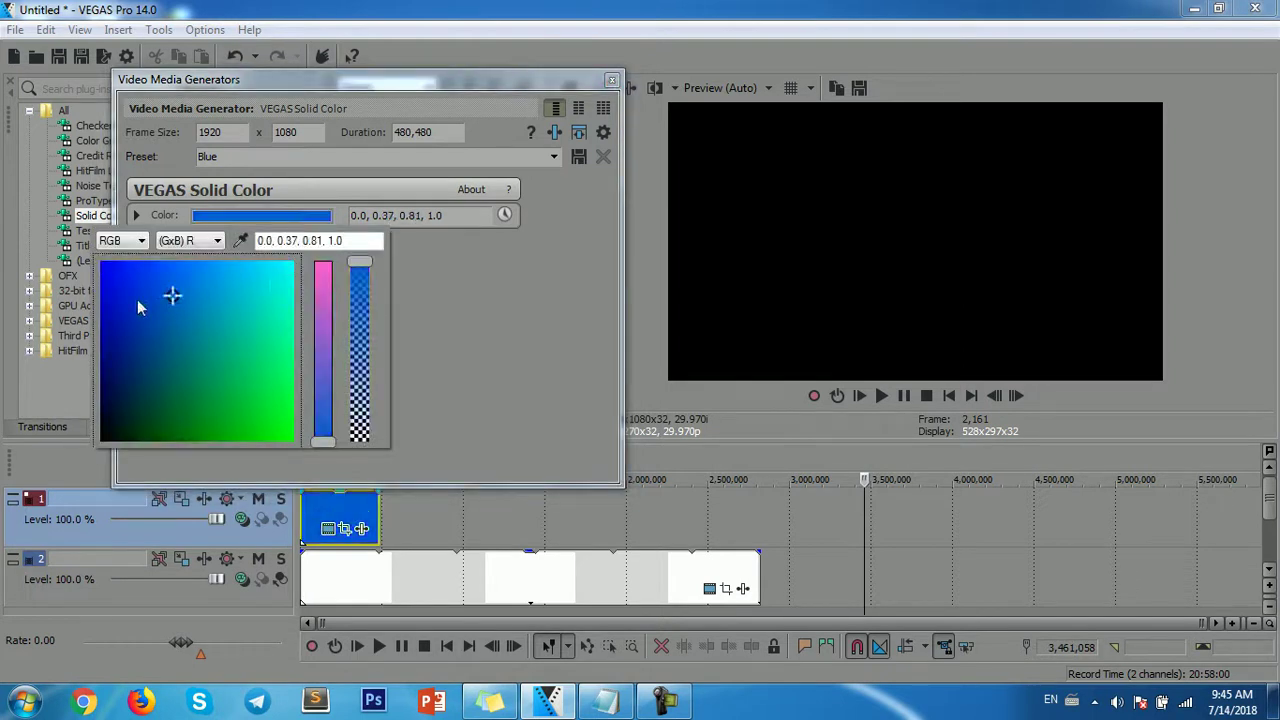
pyautogui.moveTo(104, 360); pyautogui.dragTo(104, 372)
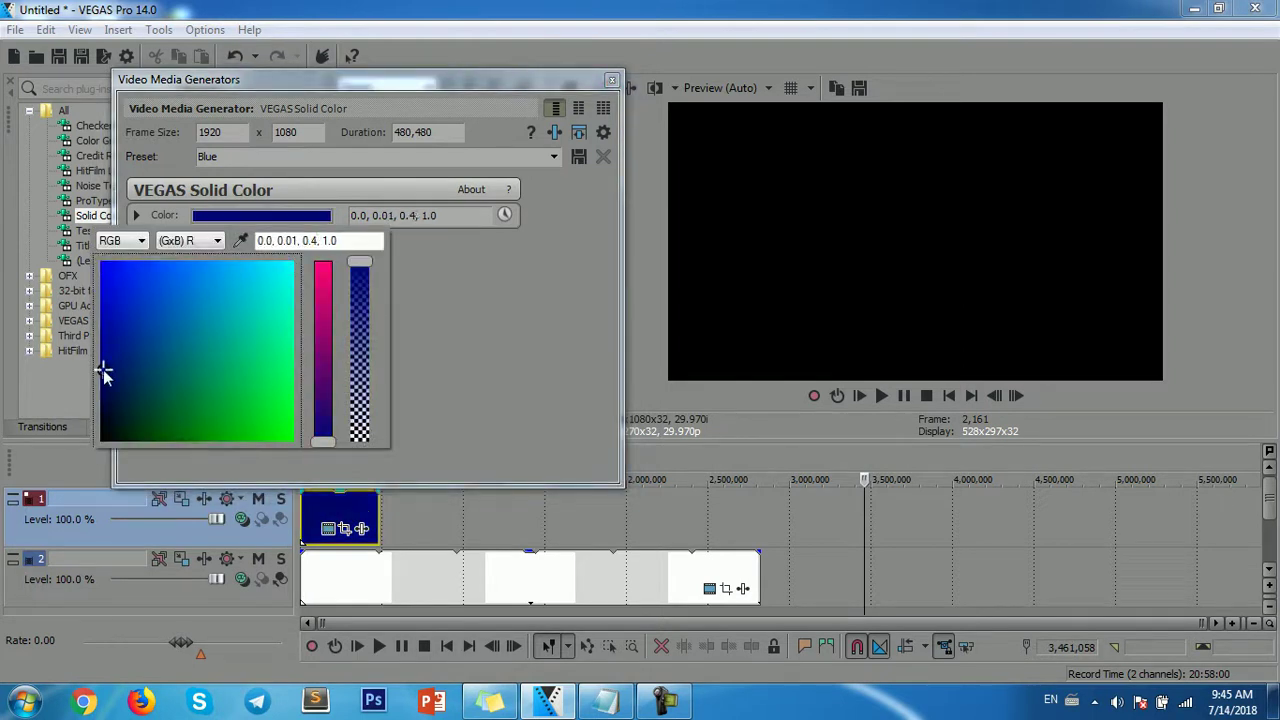
pyautogui.click(610, 115)
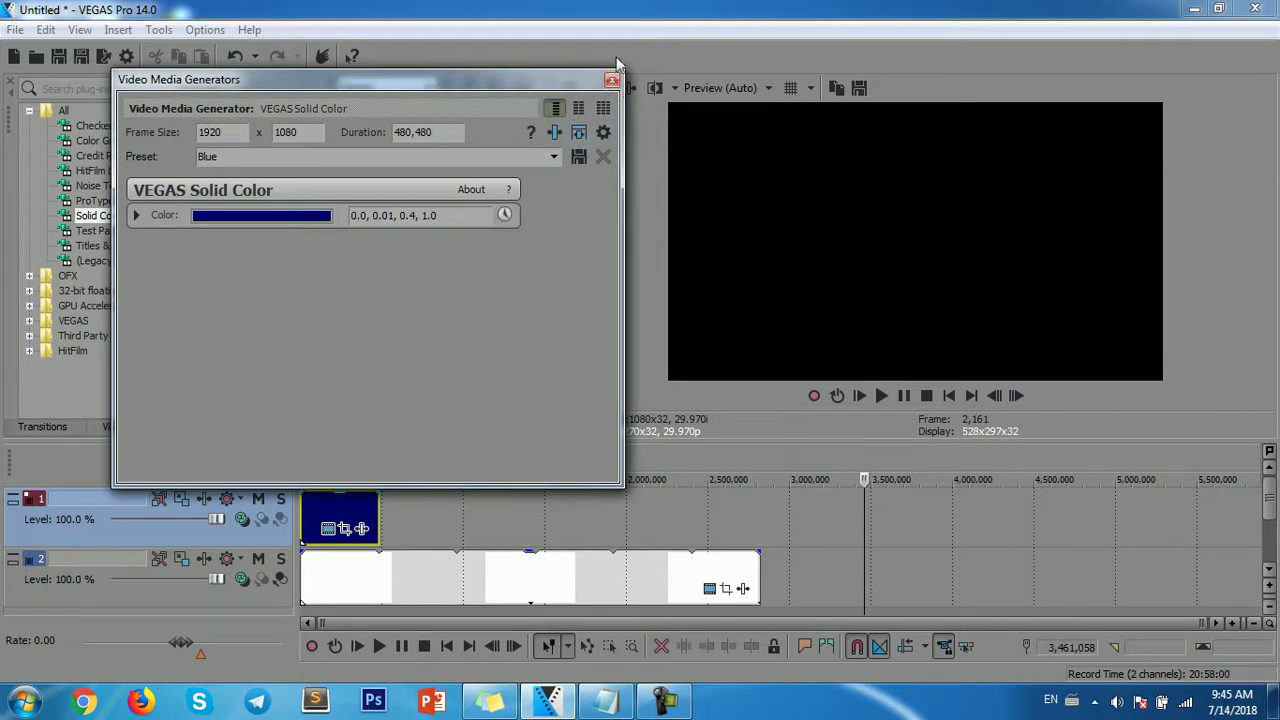
pyautogui.click(612, 79)
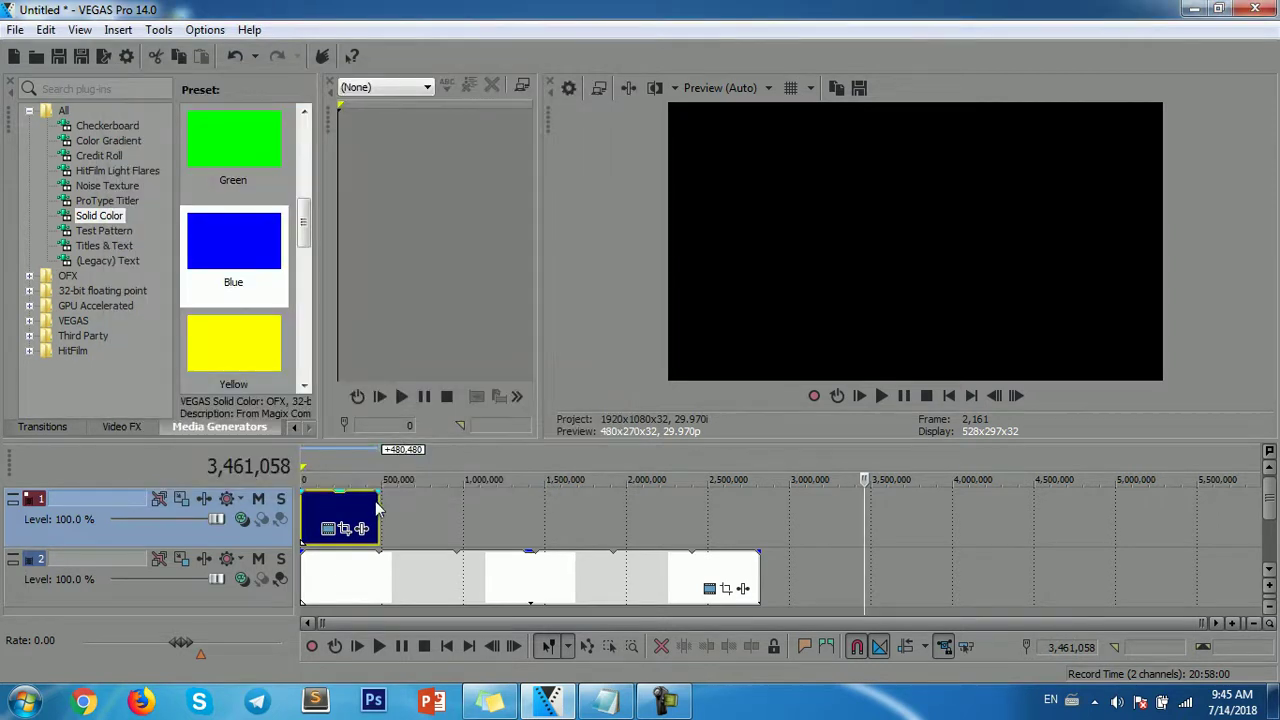
pyautogui.moveTo(379, 520); pyautogui.dragTo(760, 522)
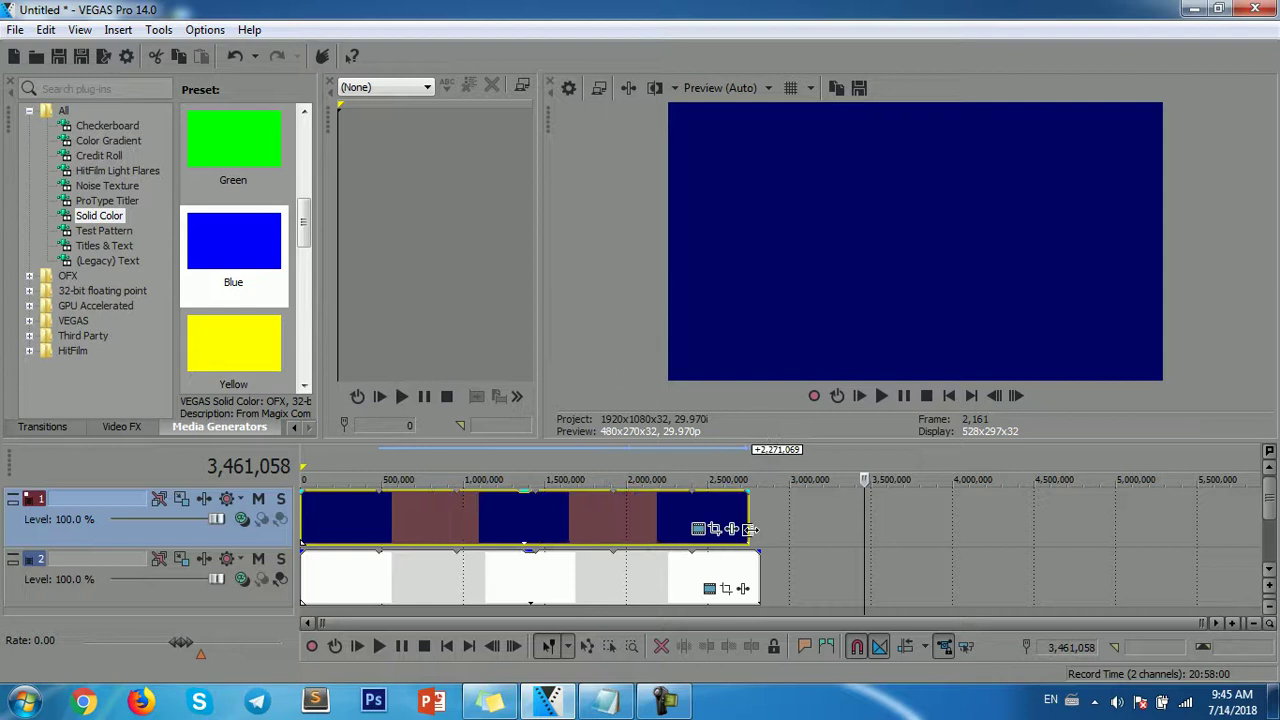
# Pan/crop the navy event to Y Center about -413.6, leaving a bottom strip.
pyautogui.click(350, 520)
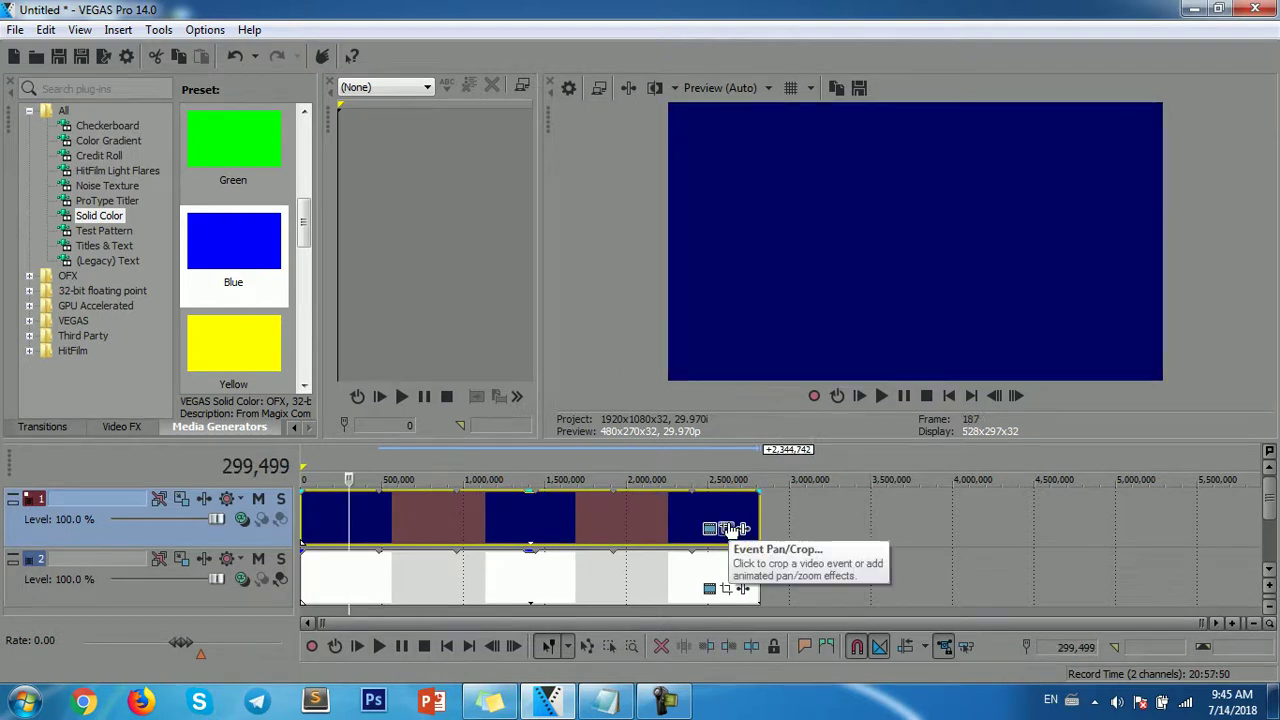
pyautogui.click(729, 528)
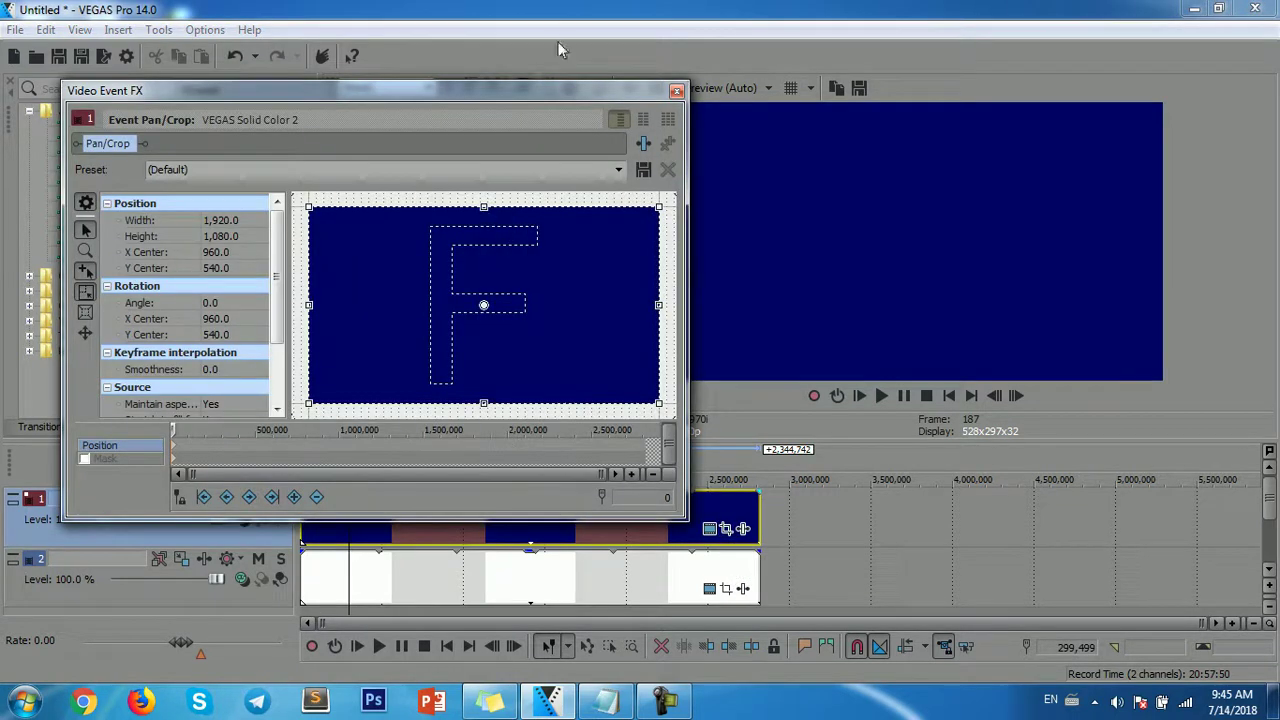
pyautogui.moveTo(517, 101); pyautogui.dragTo(506, 141)
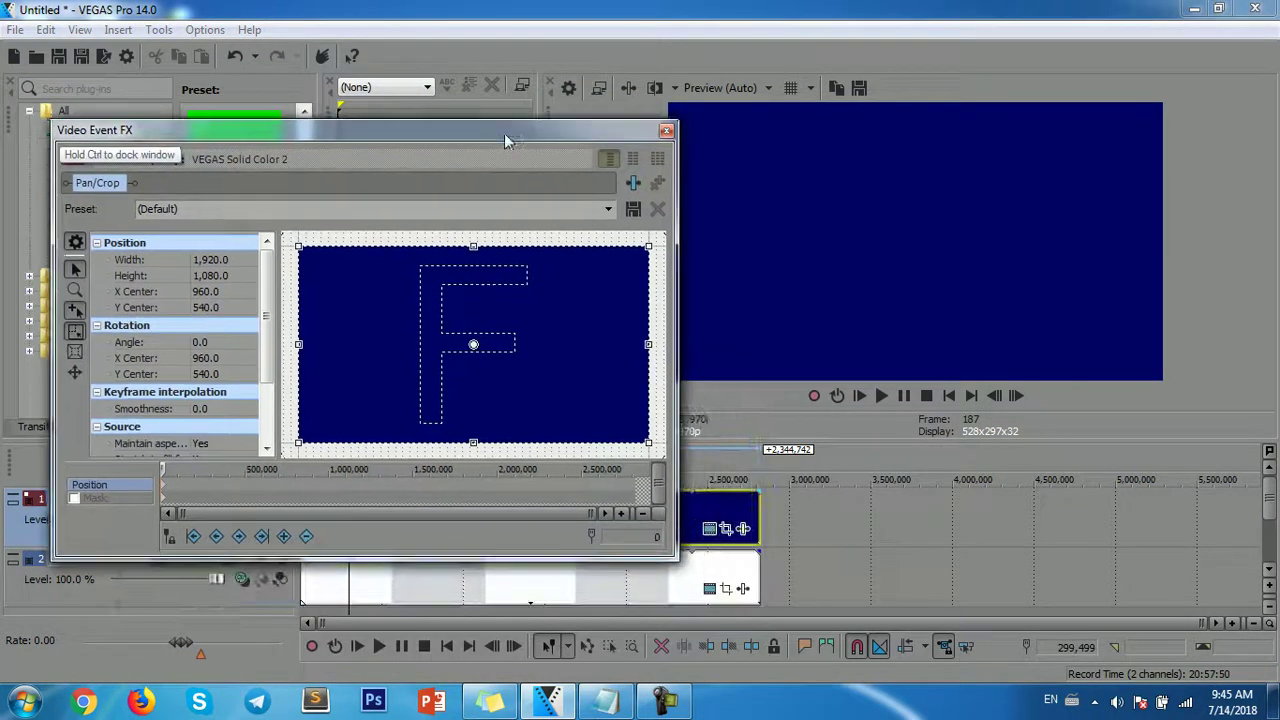
pyautogui.moveTo(554, 295); pyautogui.dragTo(554, 318)
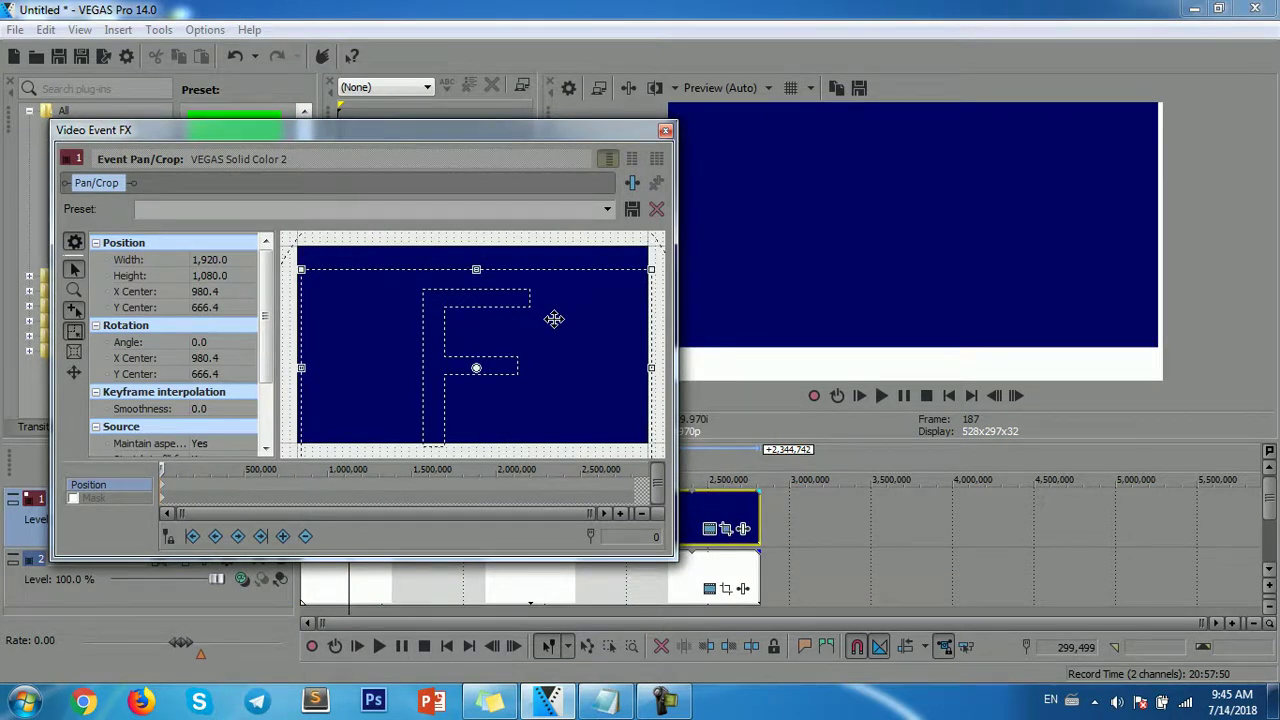
pyautogui.hotkey('ctrl', 'z')
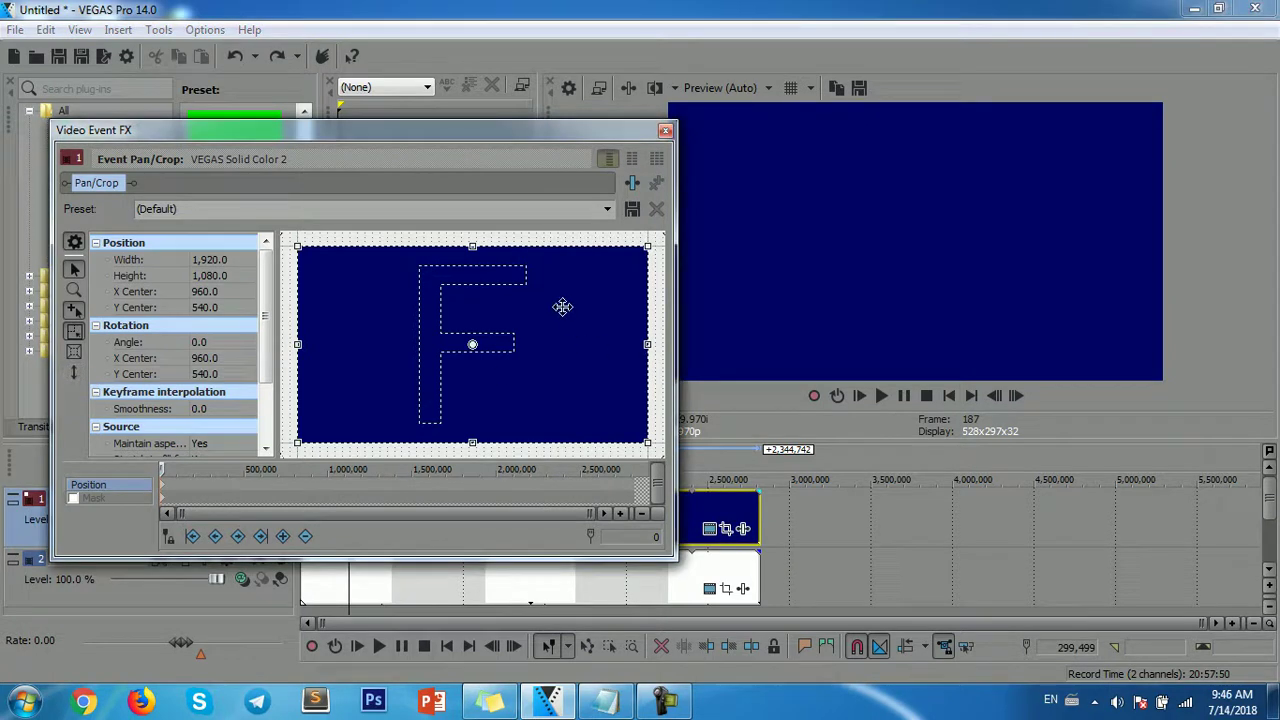
pyautogui.moveTo(563, 307)
pyautogui.mouseDown()
pyautogui.moveTo(563, 334)
pyautogui.moveTo(563, 222)
pyautogui.moveTo(554, 297)
pyautogui.moveTo(554, 277)
pyautogui.moveTo(517, 277)
pyautogui.moveTo(519, 265)
pyautogui.mouseUp()
pyautogui.scroll(-3, 554, 277)
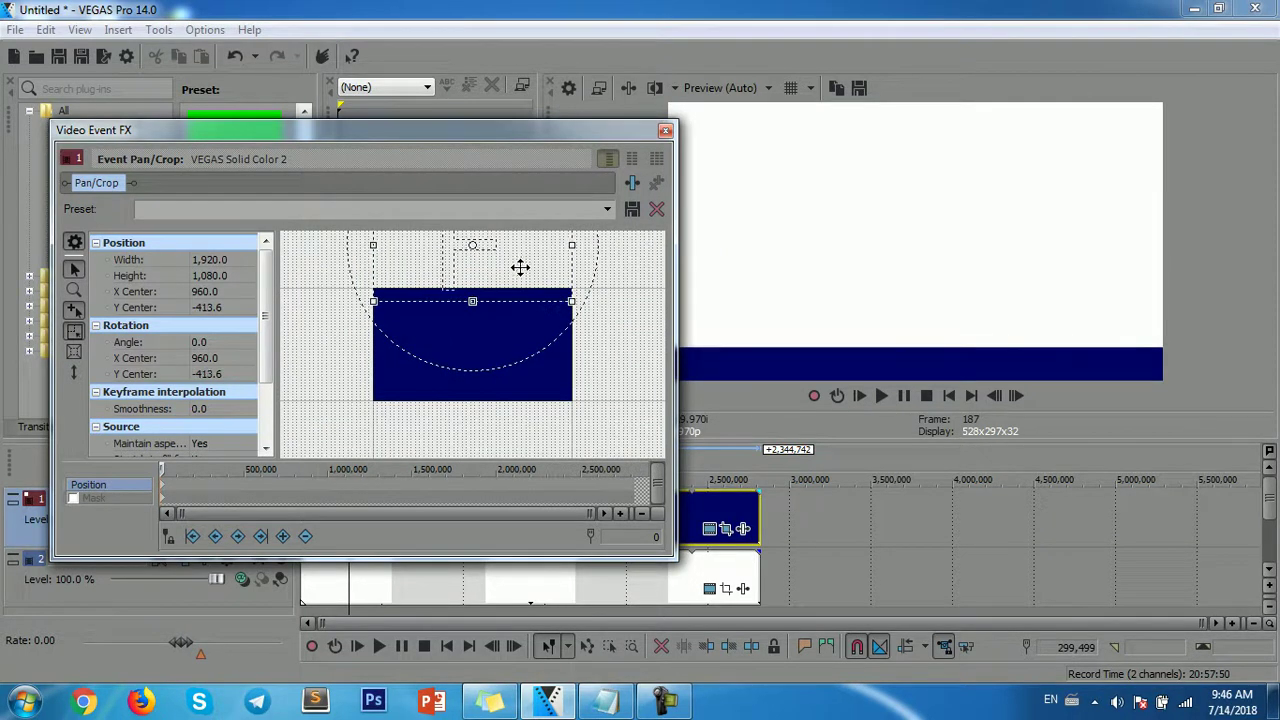
# Add a new top video track holding a Text Media event.
pyautogui.click(665, 130)
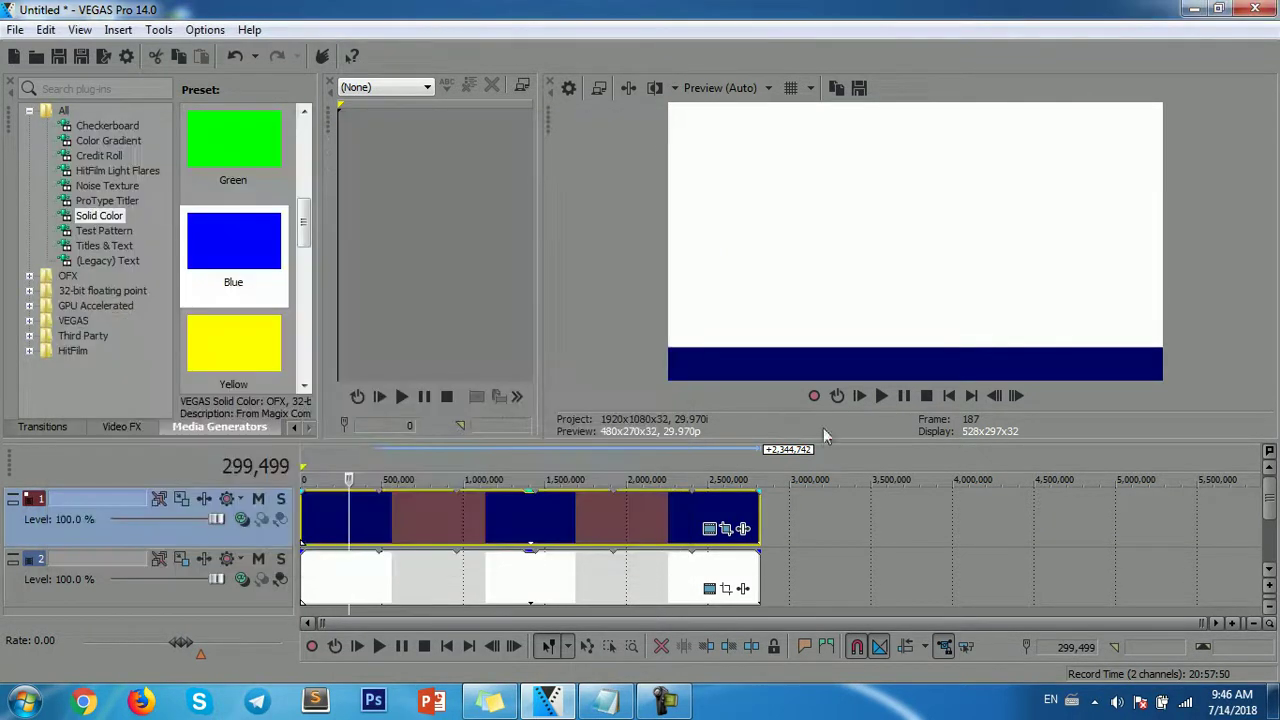
pyautogui.click(847, 531)
pyautogui.rightClick(796, 505)
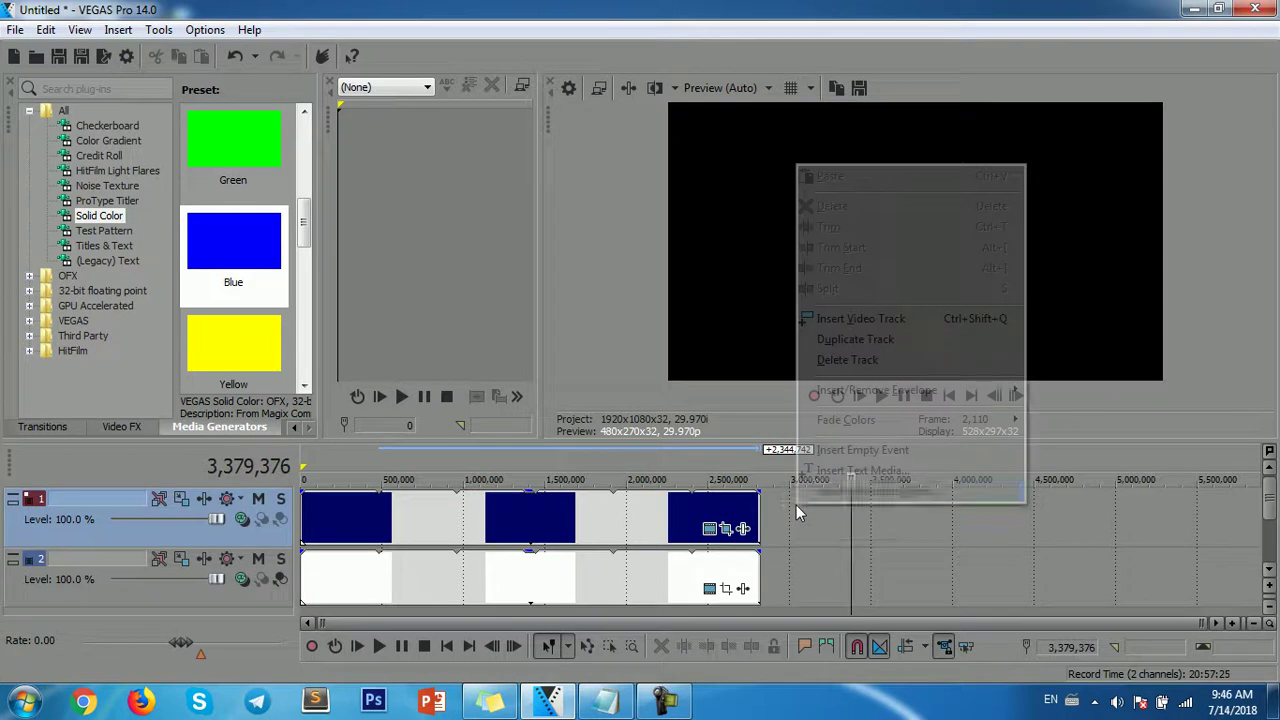
pyautogui.click(865, 322)
pyautogui.rightClick(332, 500)
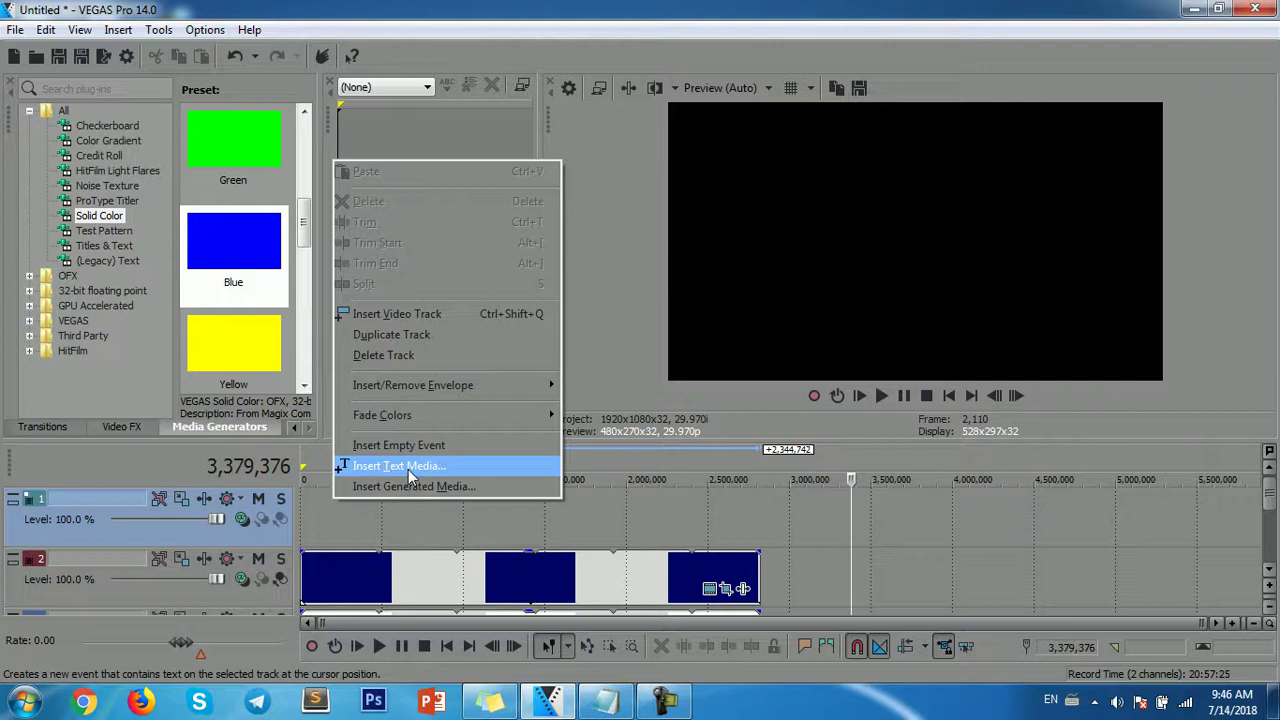
pyautogui.click(406, 474)
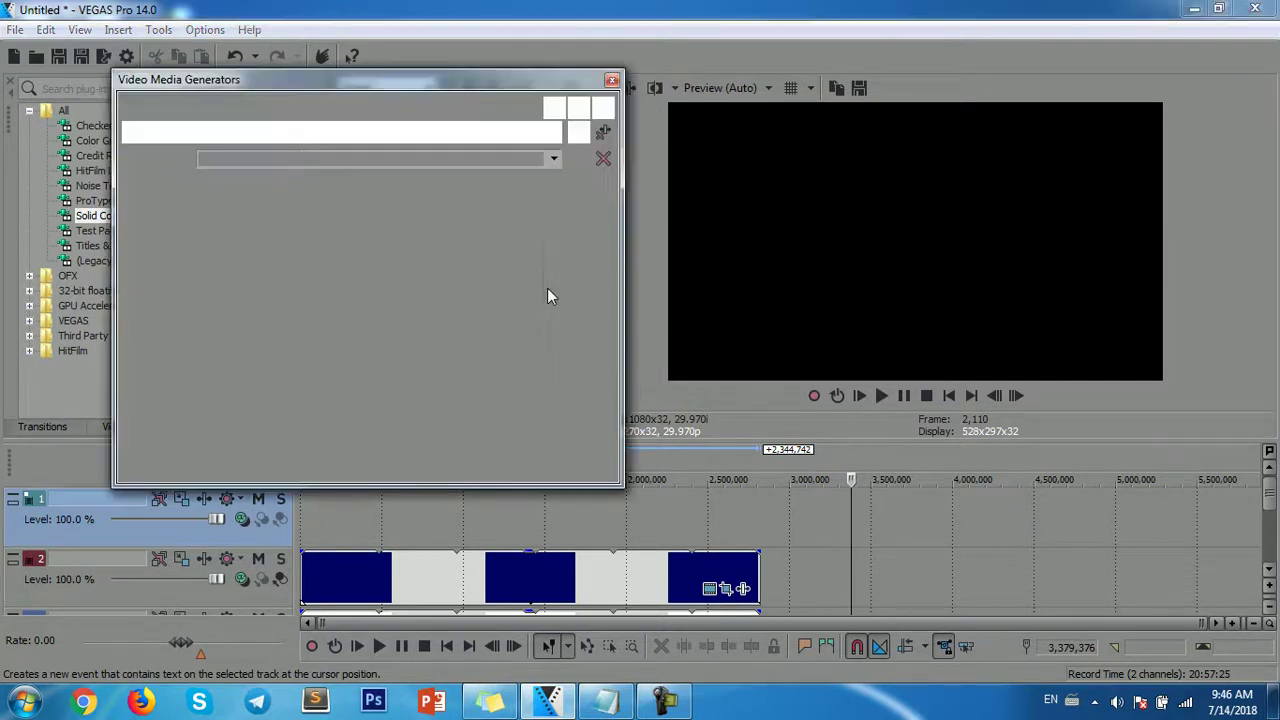
# Clear the Sample Text placeholder and set the title font size to 16.
pyautogui.moveTo(527, 313); pyautogui.dragTo(3, 343)
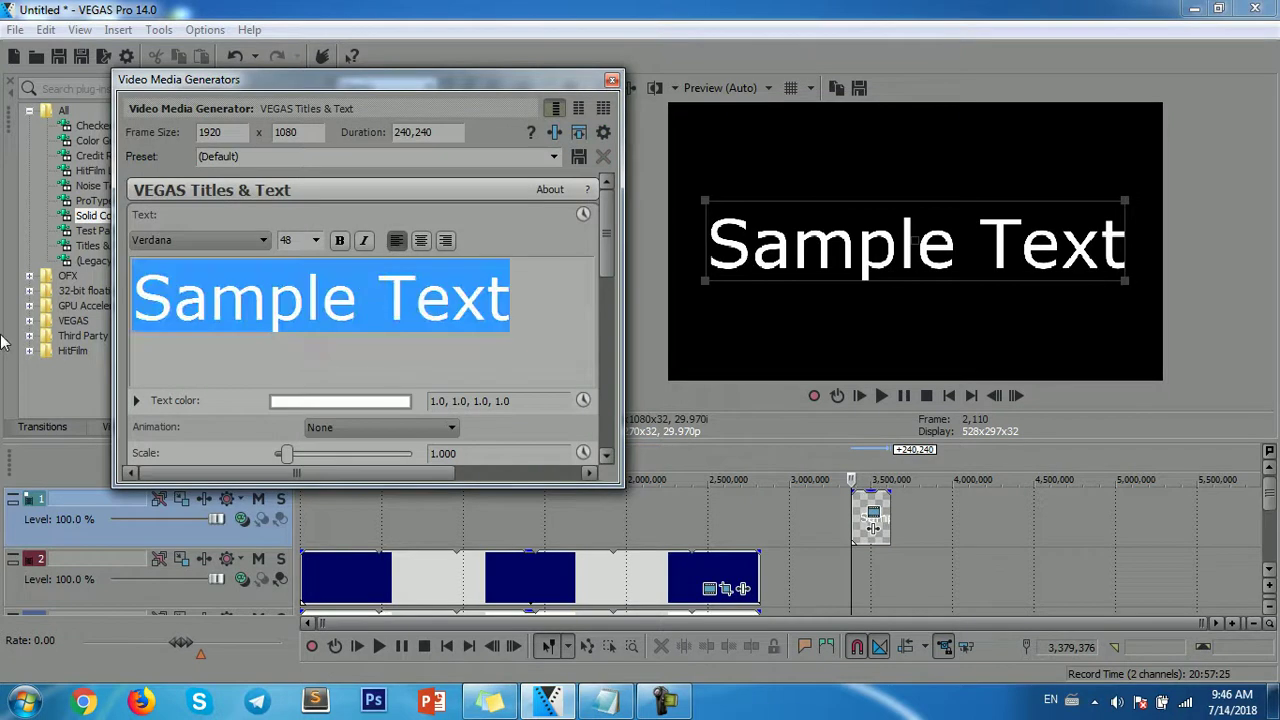
pyautogui.write('d')
pyautogui.press('BackSpace')
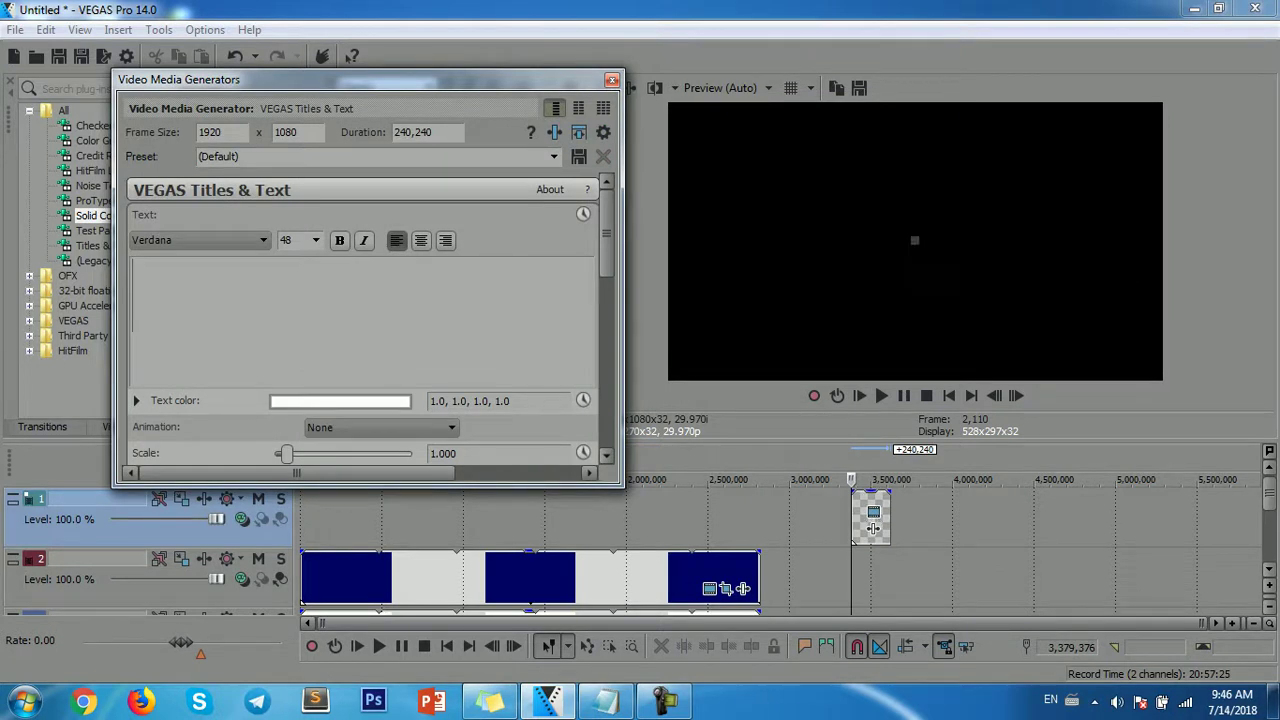
pyautogui.write('S')
pyautogui.press('BackSpace')
pyautogui.click(303, 240)
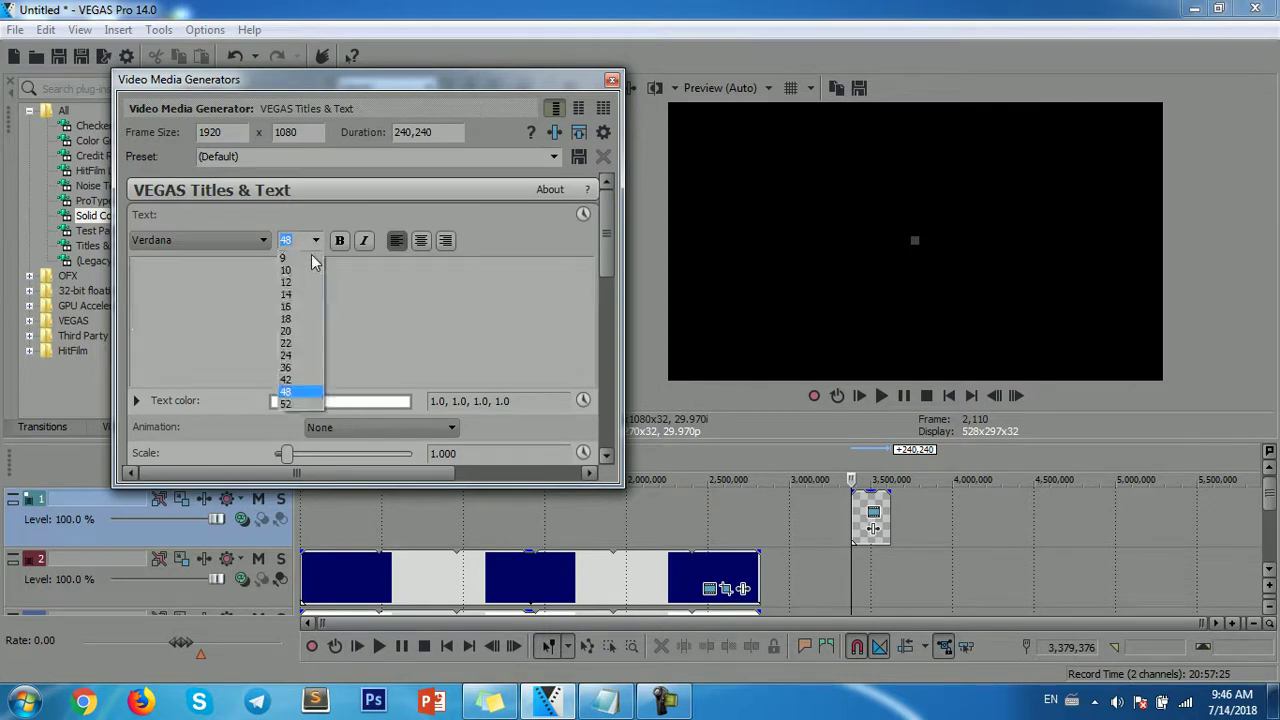
pyautogui.click(296, 309)
# Write the title text 'Hello, Welcome to my channel solutions'.
pyautogui.click(335, 308)
pyautogui.write('s')
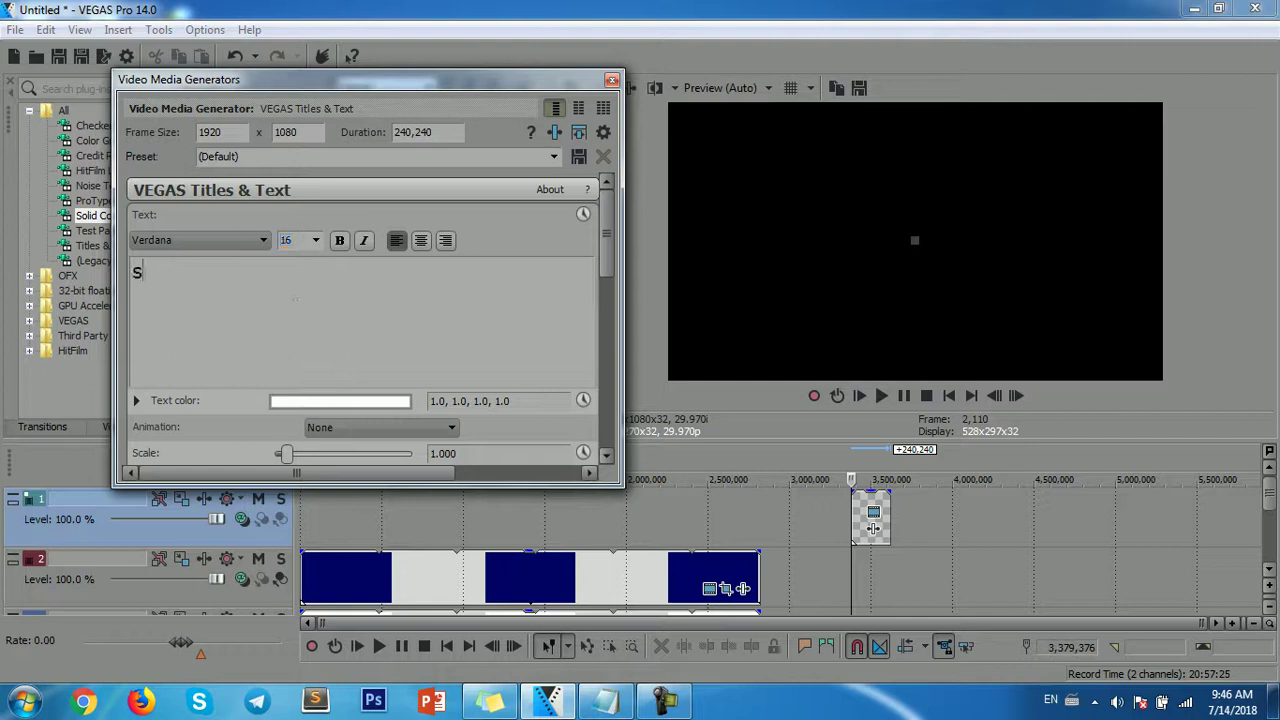
pyautogui.write('d')
pyautogui.press('BackSpace')
pyautogui.press('BackSpace')
pyautogui.write('He')
pyautogui.write('llo, ')
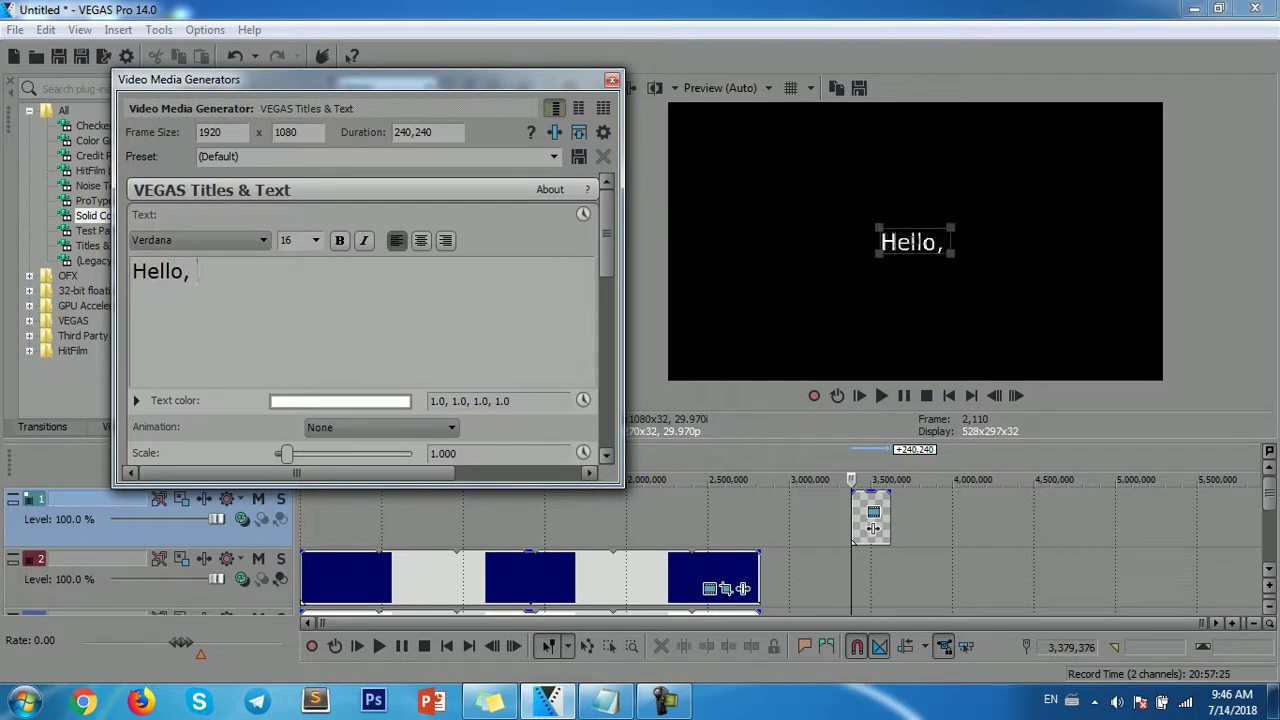
pyautogui.write('Welcome')
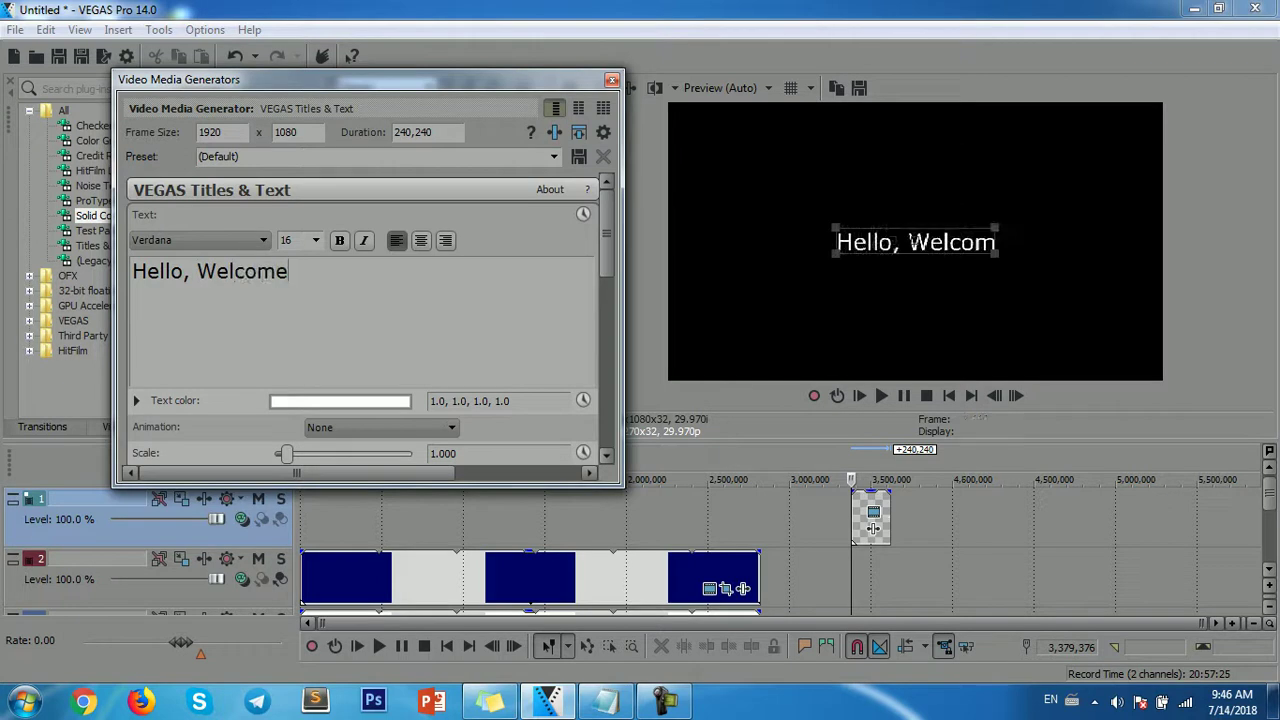
pyautogui.write(' to my c')
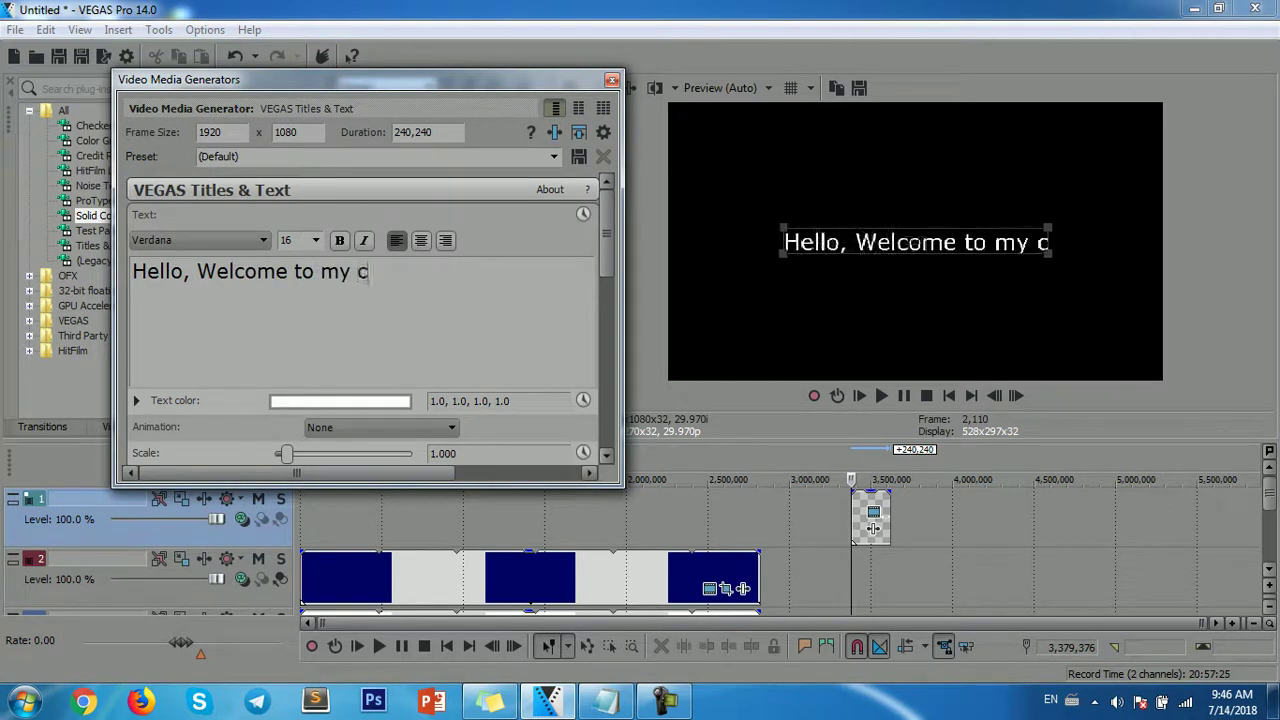
pyautogui.write('hannel ')
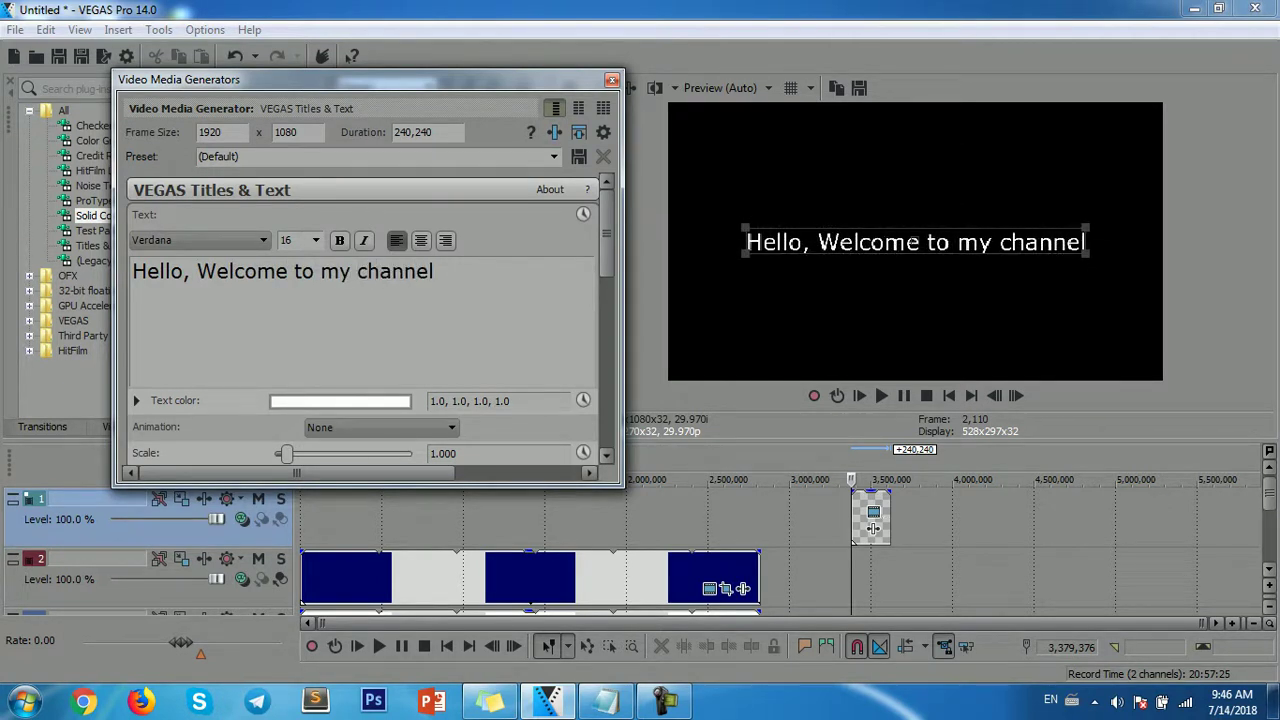
pyautogui.write('so')
pyautogui.press('BackSpace')
pyautogui.press('BackSpace')
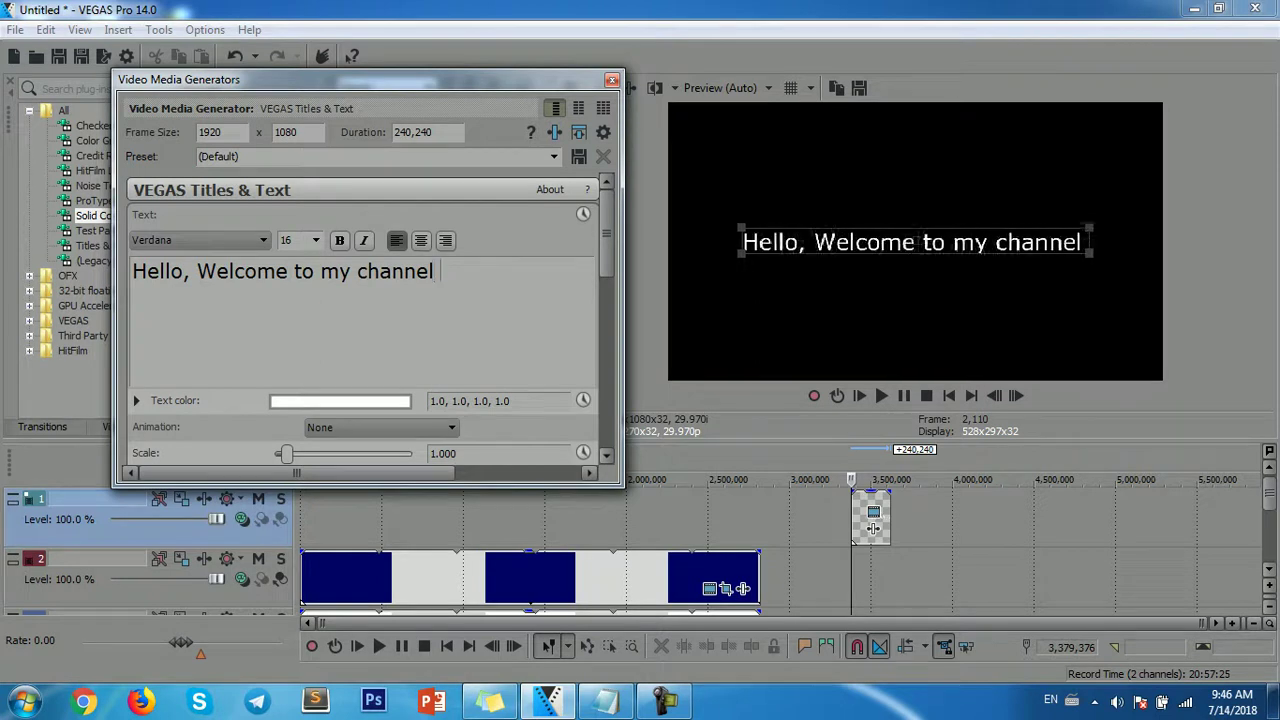
pyautogui.write('solutions')
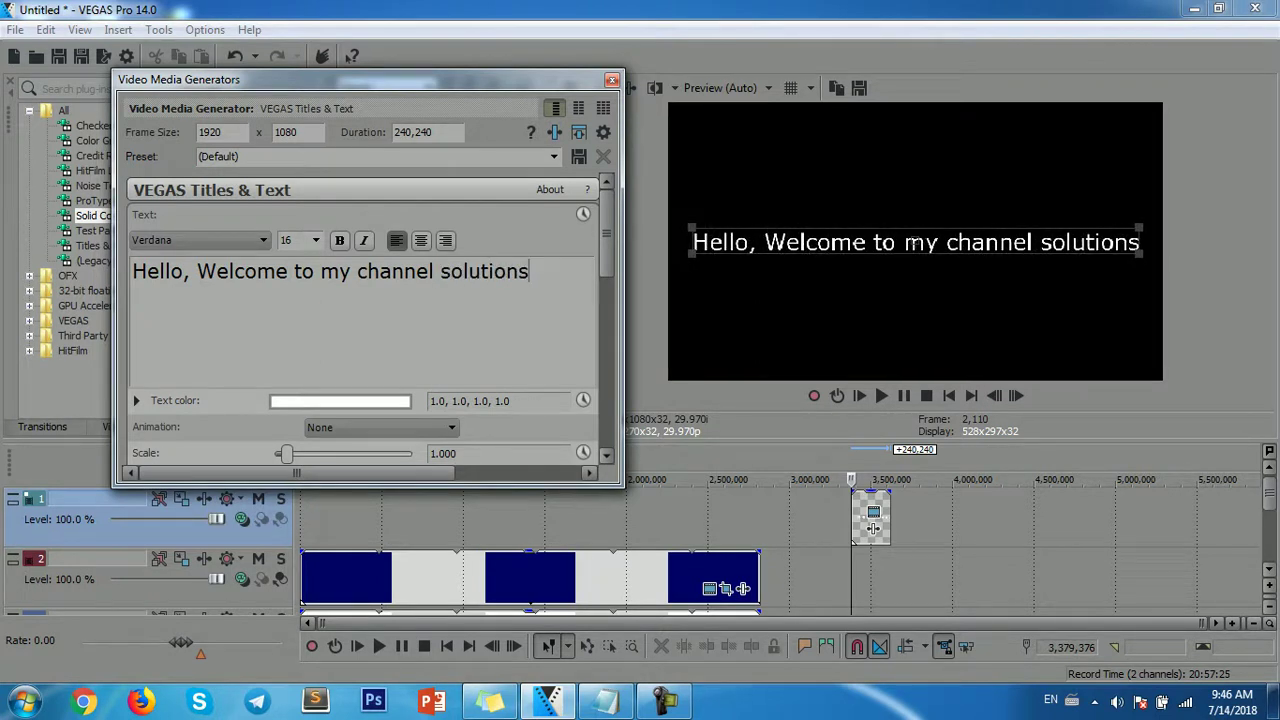
pyautogui.moveTo(395, 81); pyautogui.dragTo(324, 75)
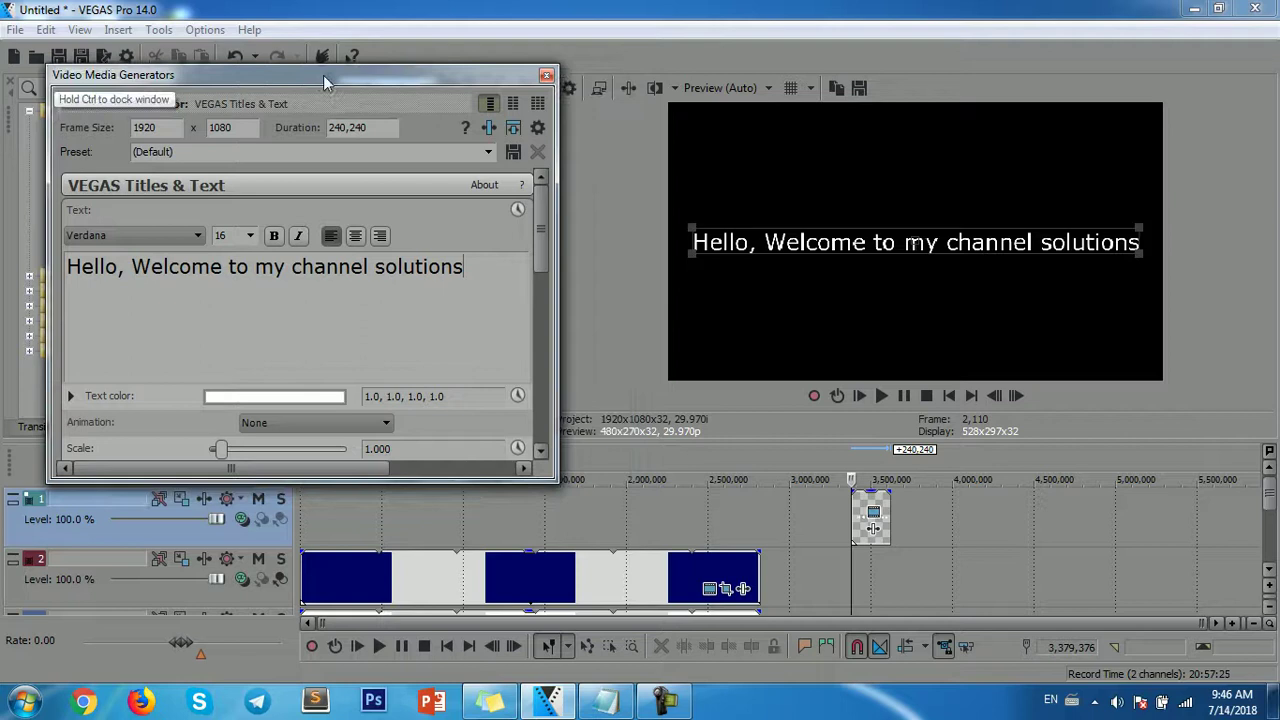
# Move the title event near the start of track 1.
pyautogui.click(541, 76)
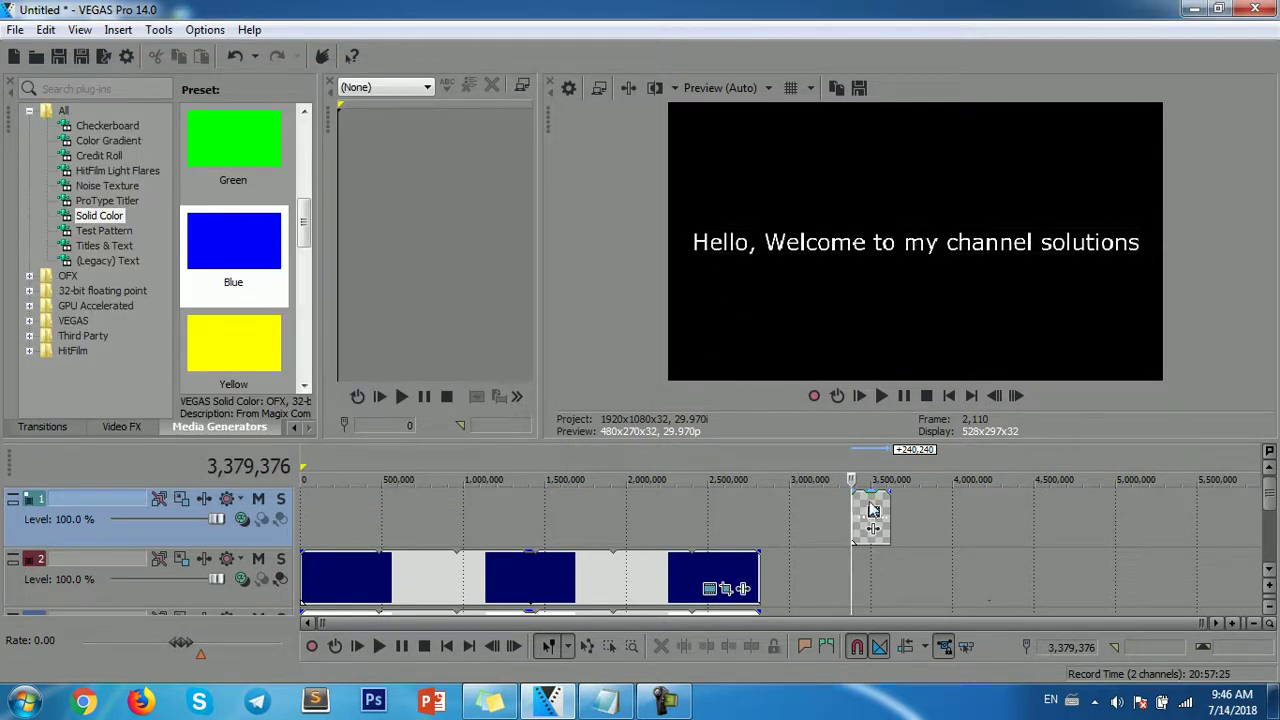
pyautogui.moveTo(872, 517); pyautogui.dragTo(490, 480)
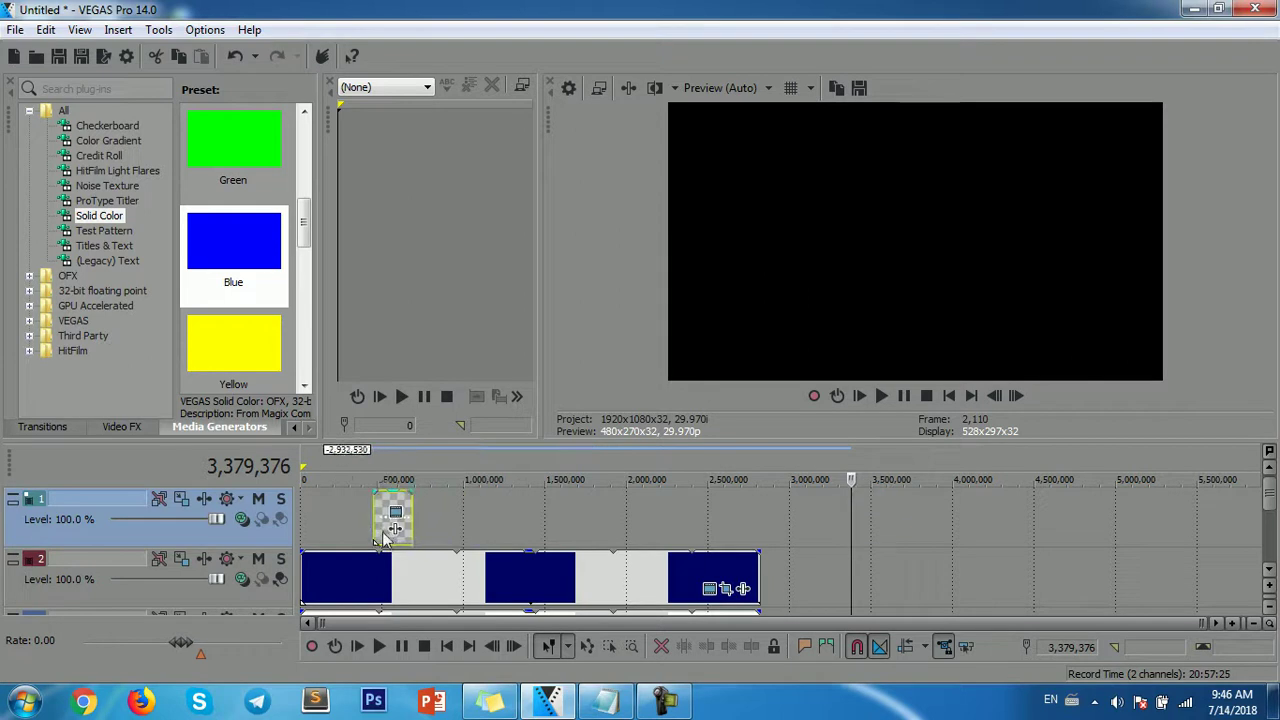
pyautogui.moveTo(490, 480)
pyautogui.mouseDown()
pyautogui.moveTo(341, 541)
pyautogui.moveTo(522, 518)
pyautogui.mouseUp()
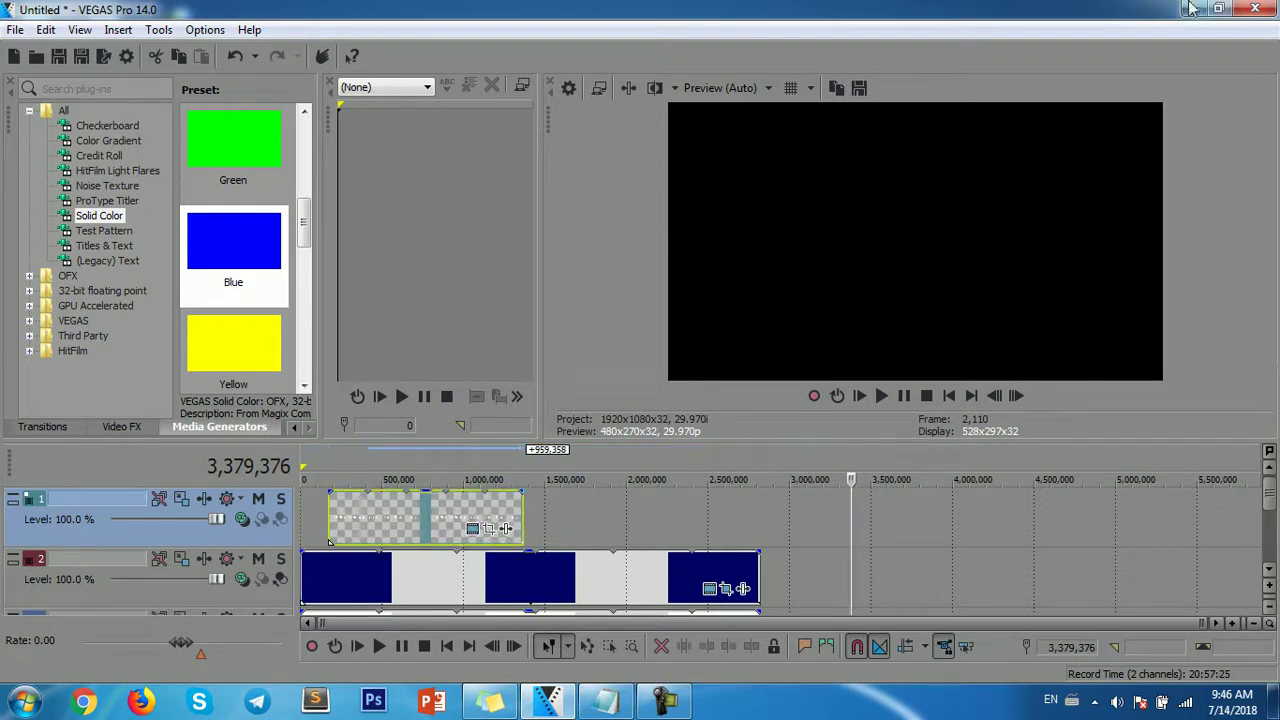
# Drag the welcome text in the preview down onto the navy strip.
pyautogui.click(395, 522)
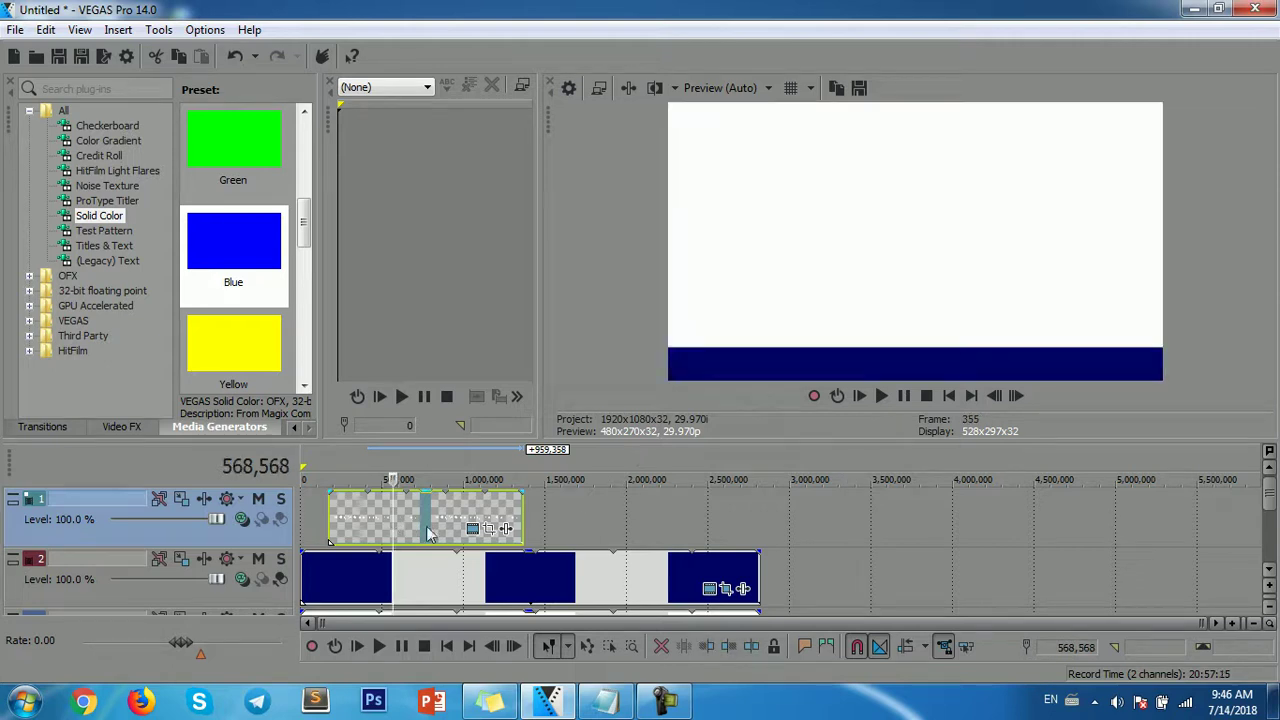
pyautogui.click(471, 529)
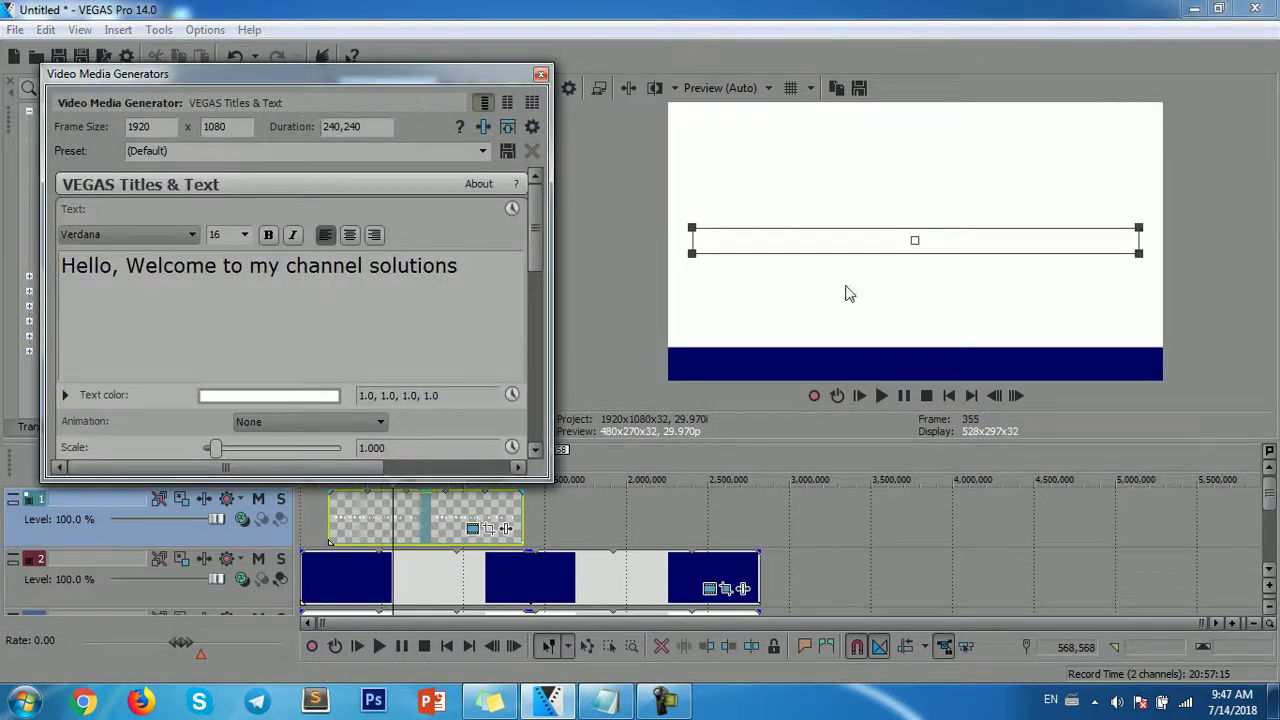
pyautogui.click(848, 244)
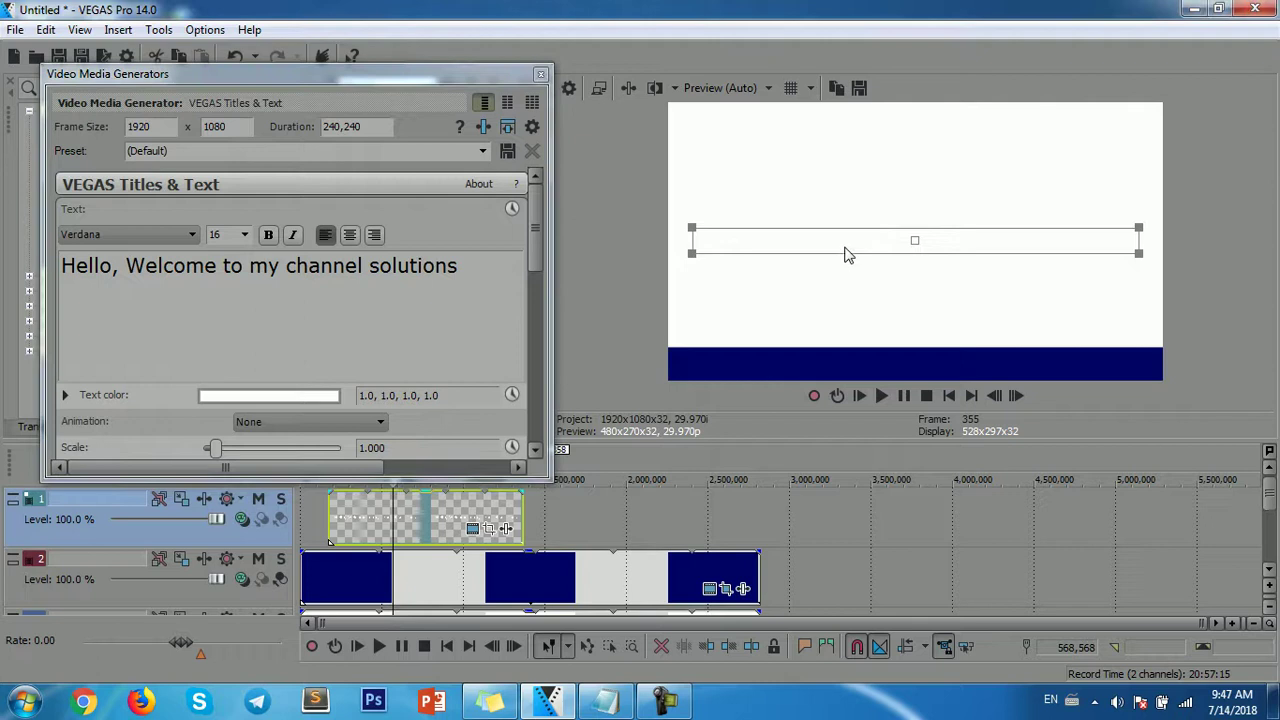
pyautogui.moveTo(849, 249); pyautogui.dragTo(843, 357)
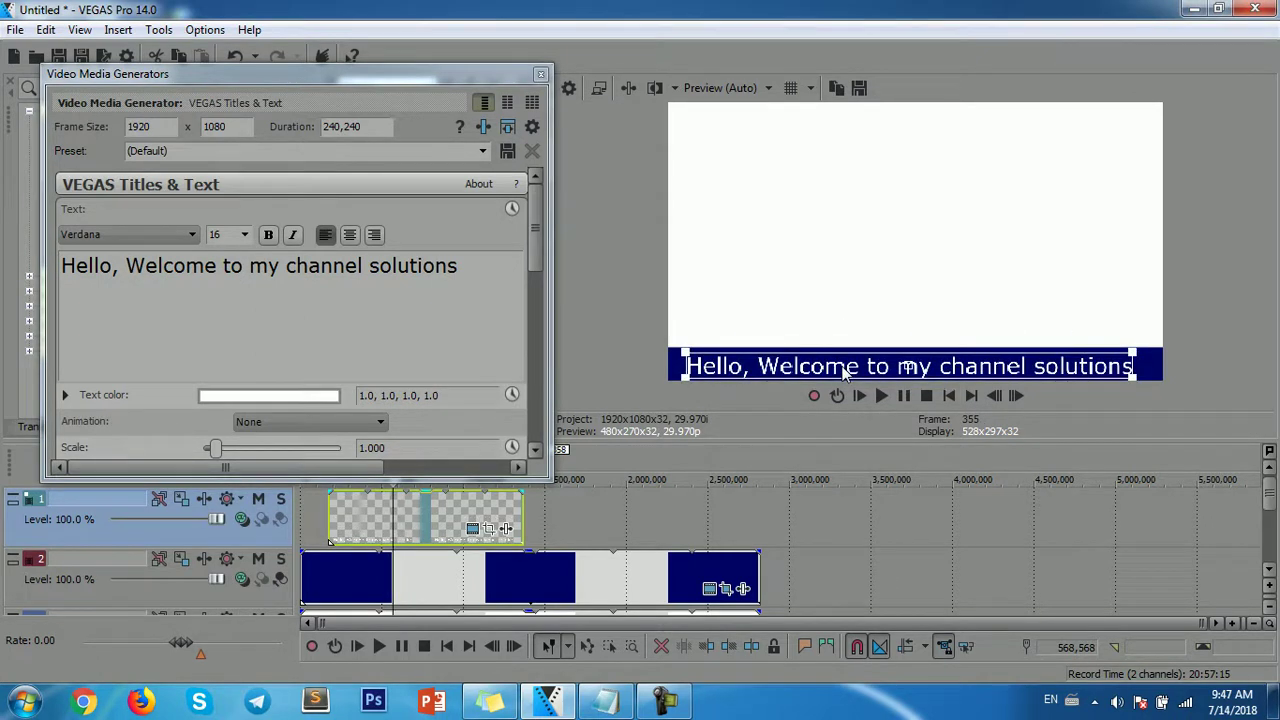
pyautogui.moveTo(845, 370); pyautogui.dragTo(842, 368)
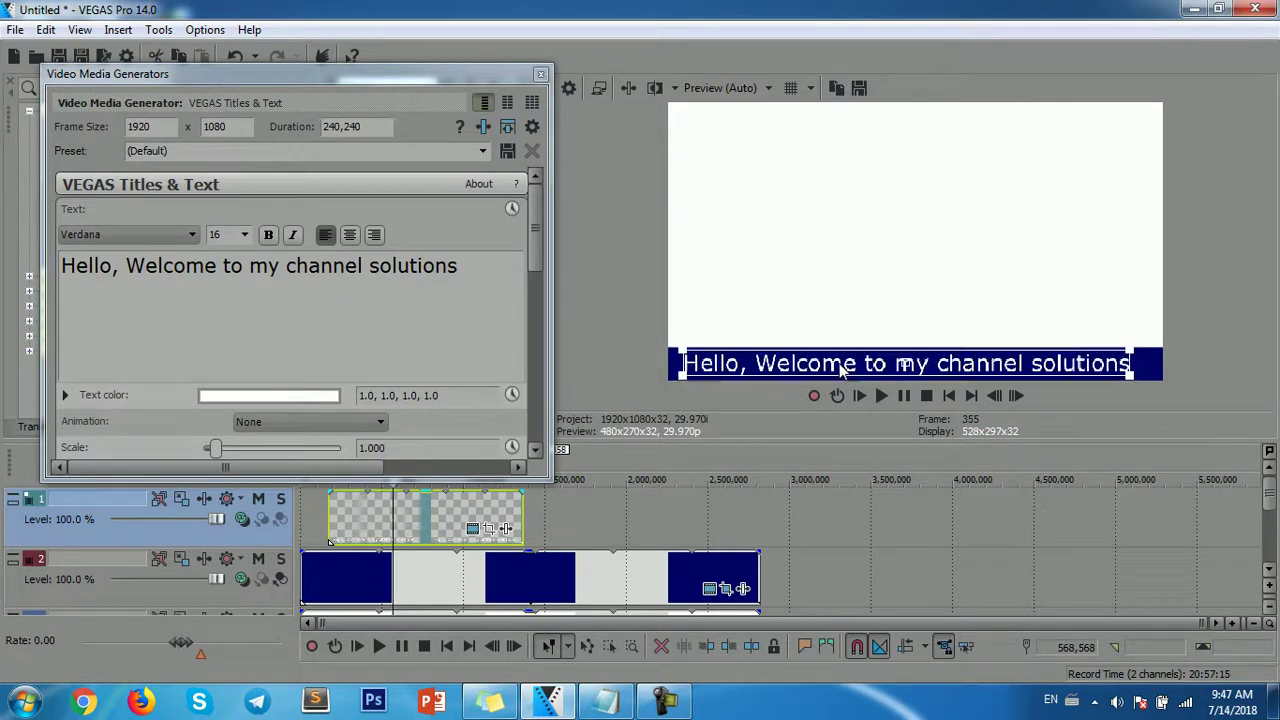
pyautogui.click(1017, 337)
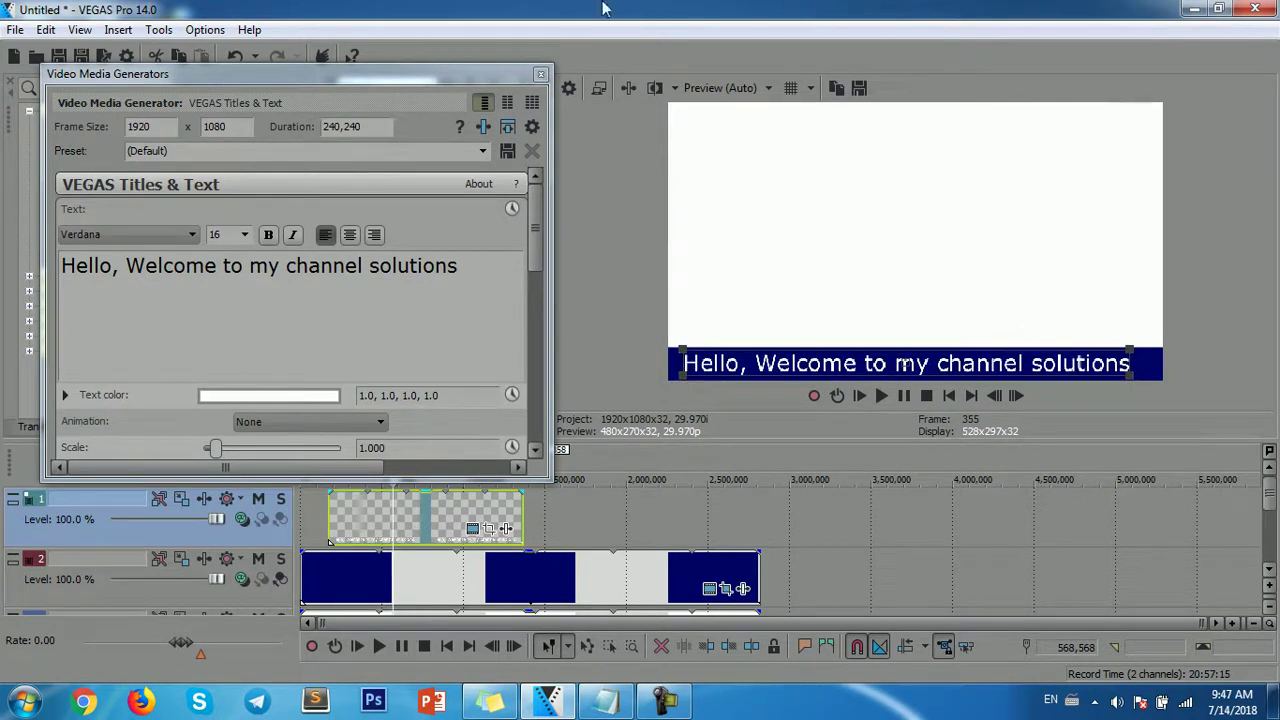
# Trim the welcome title event shorter and return the cursor to its start.
pyautogui.click(541, 73)
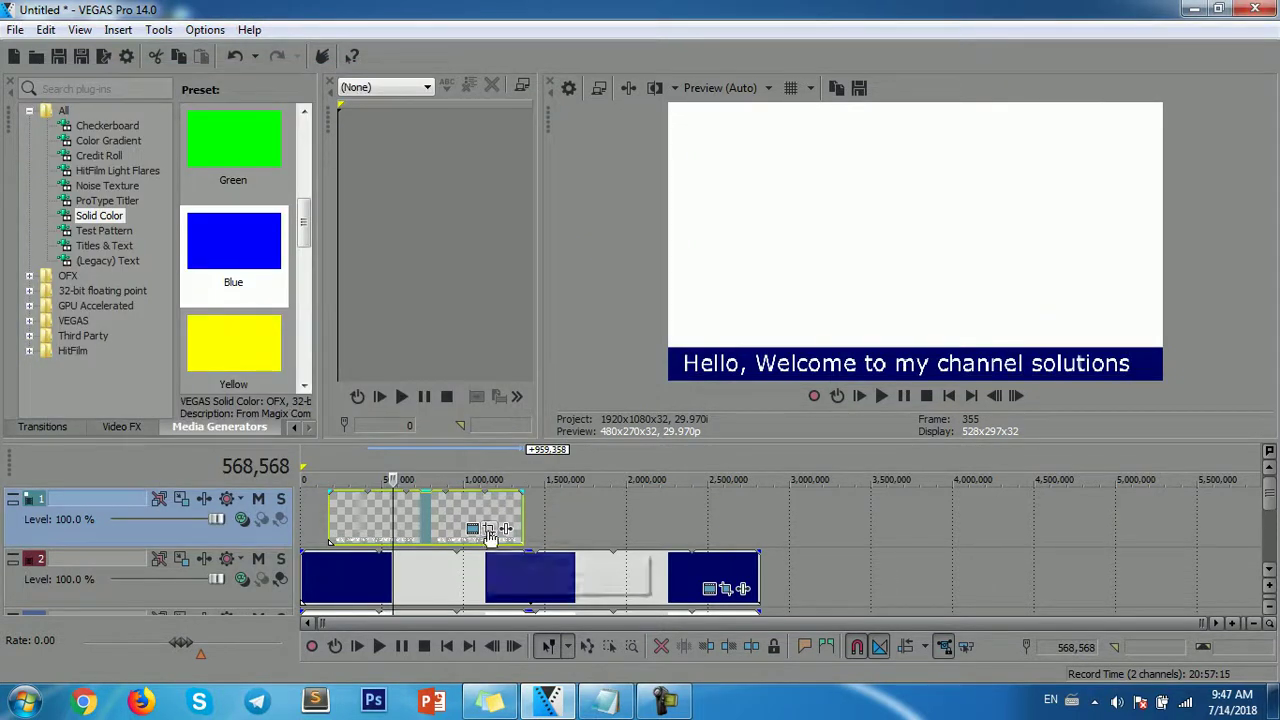
pyautogui.moveTo(516, 514); pyautogui.dragTo(415, 517)
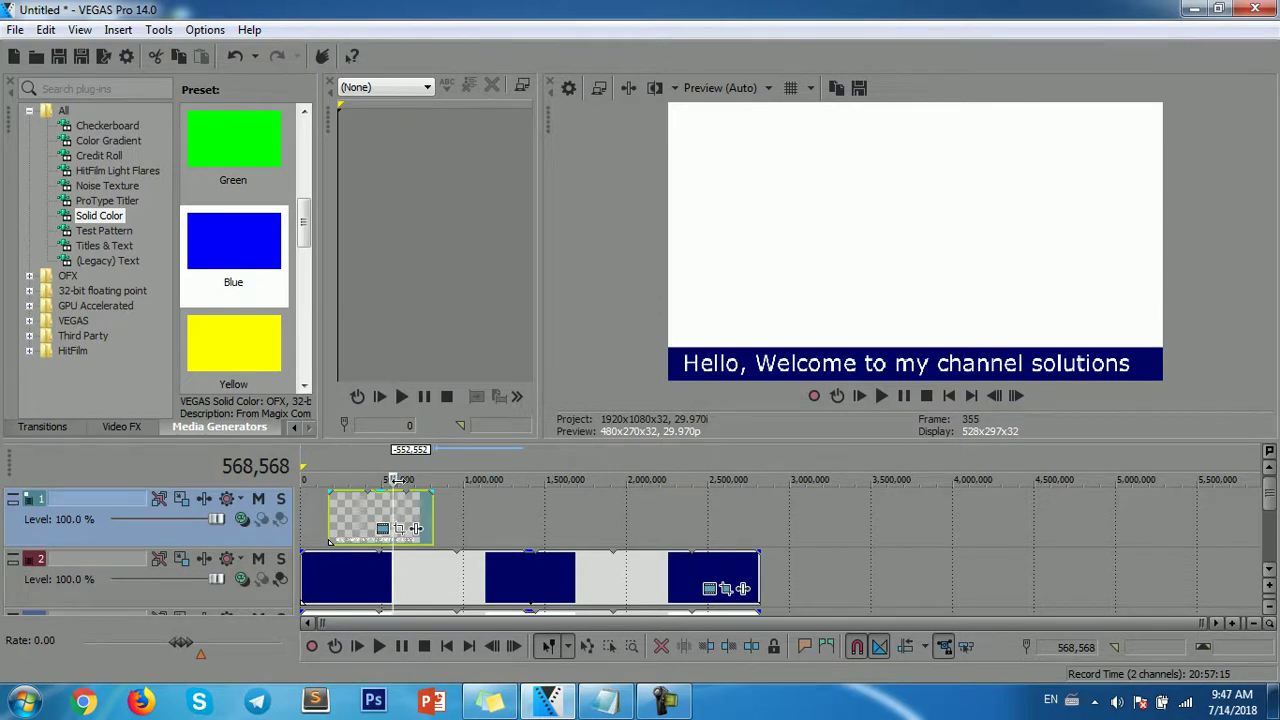
pyautogui.moveTo(393, 498); pyautogui.dragTo(325, 510)
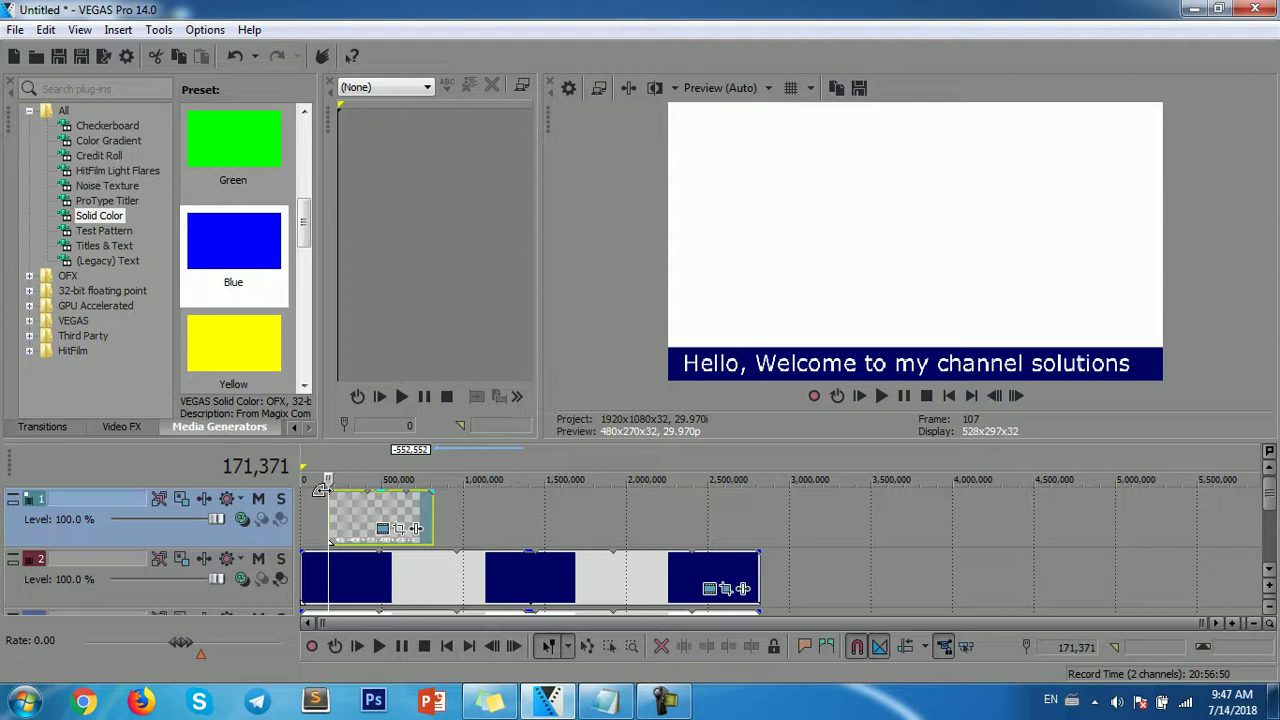
# With Sync Cursor enabled, shift the title's pan/crop framing to X Center -939.6.
pyautogui.click(403, 529)
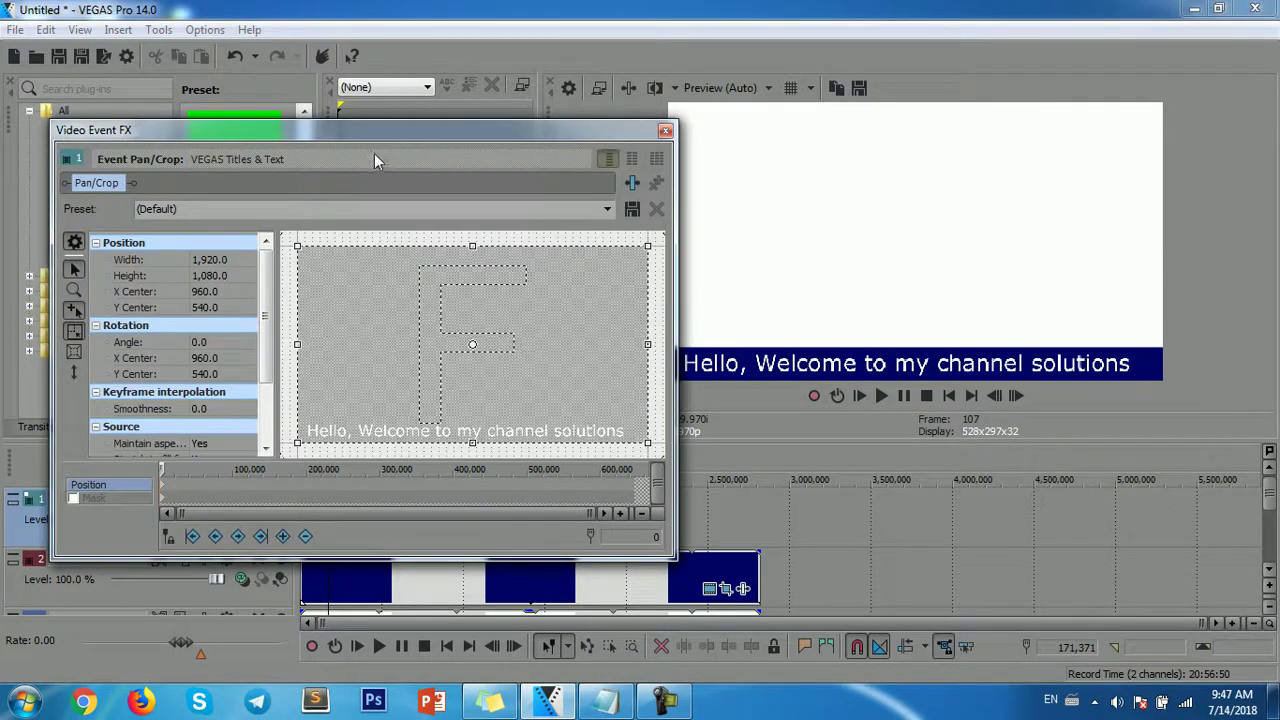
pyautogui.moveTo(373, 132); pyautogui.dragTo(474, 76)
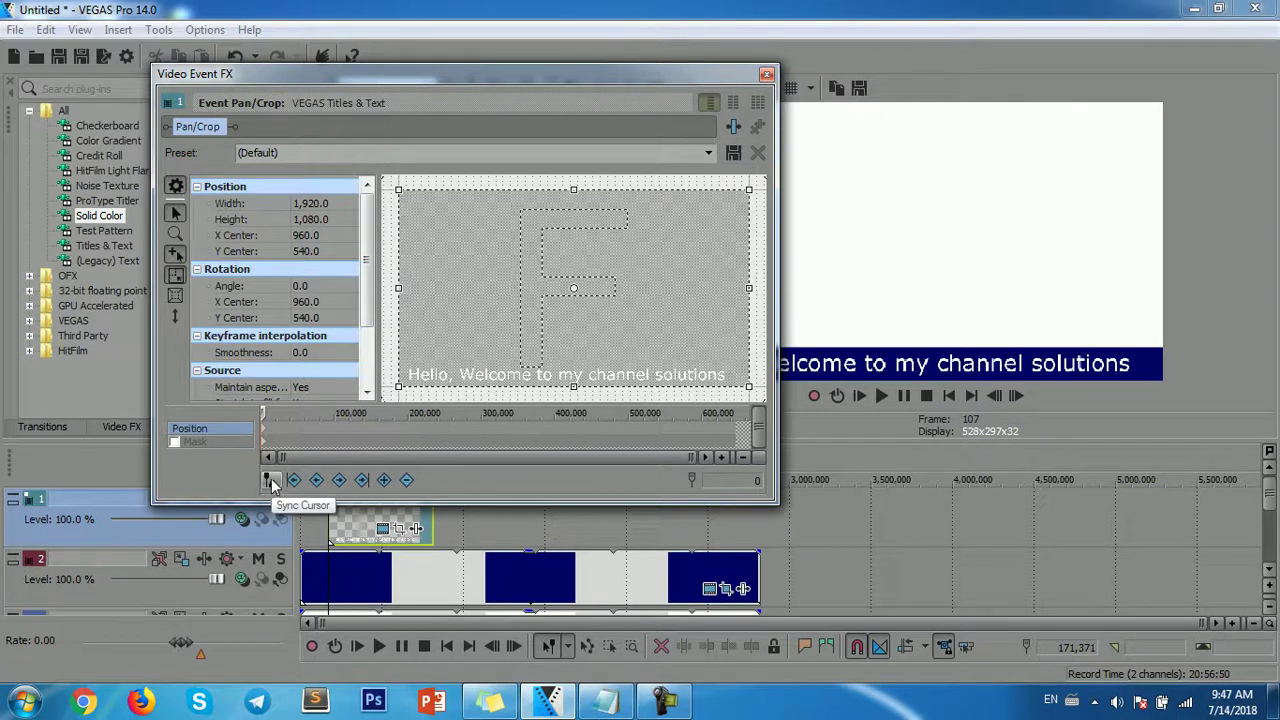
pyautogui.click(271, 485)
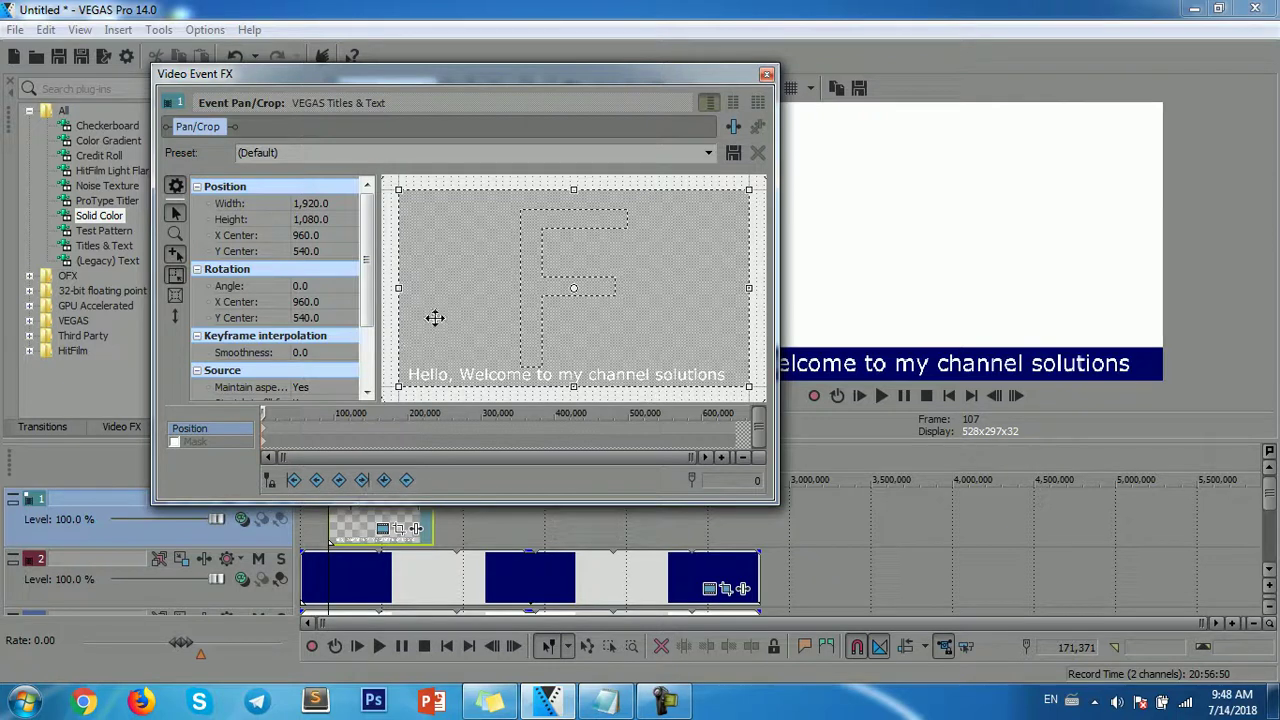
pyautogui.moveTo(448, 294); pyautogui.dragTo(441, 293)
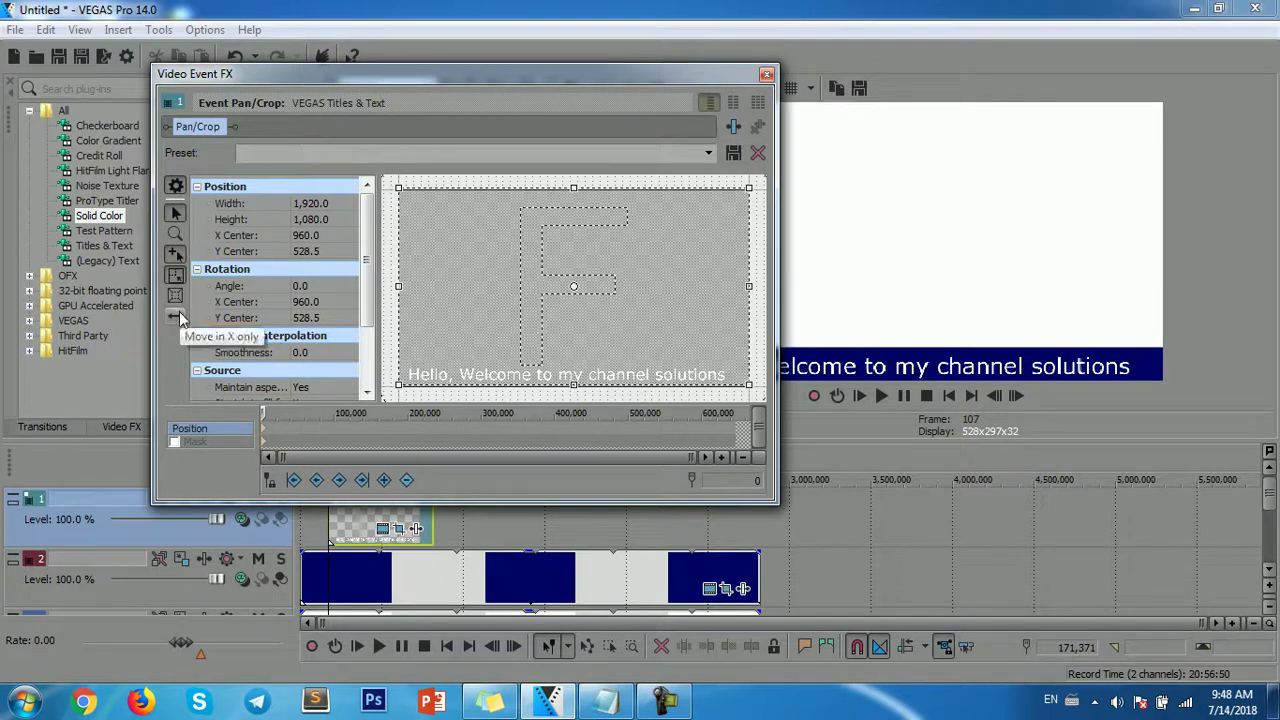
pyautogui.moveTo(643, 303); pyautogui.dragTo(371, 324)
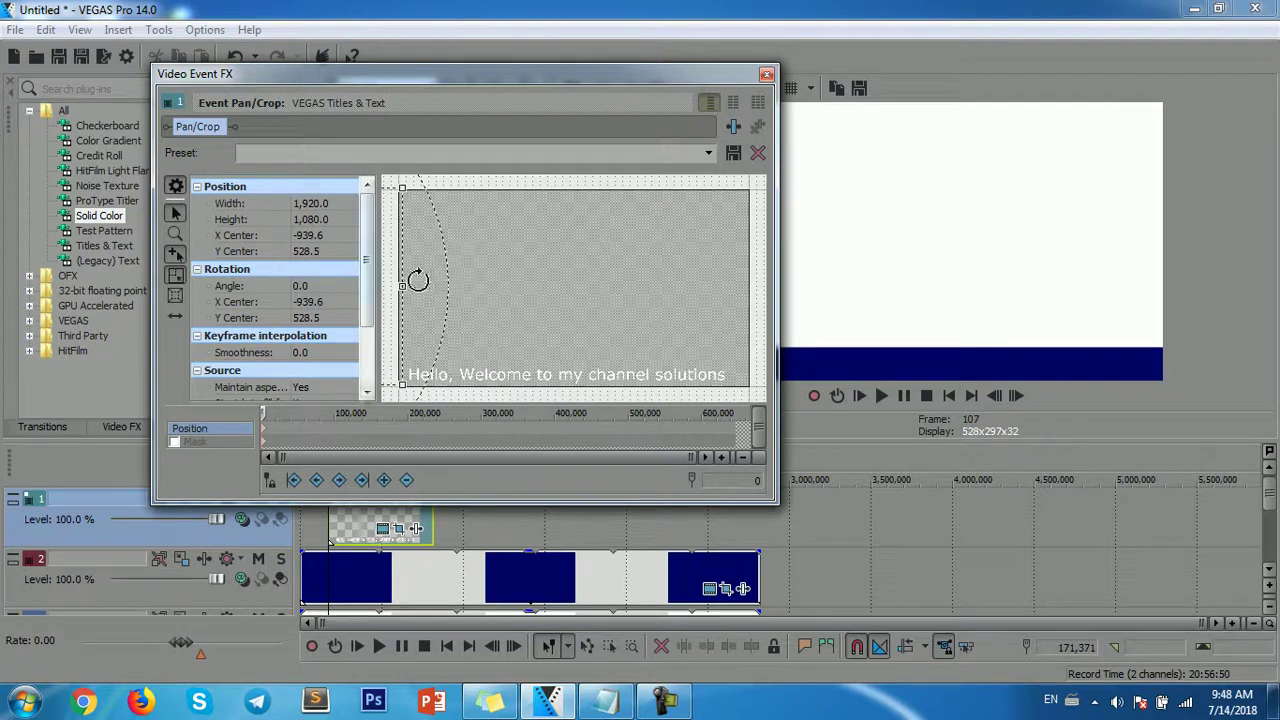
pyautogui.moveTo(489, 84); pyautogui.dragTo(915, 91)
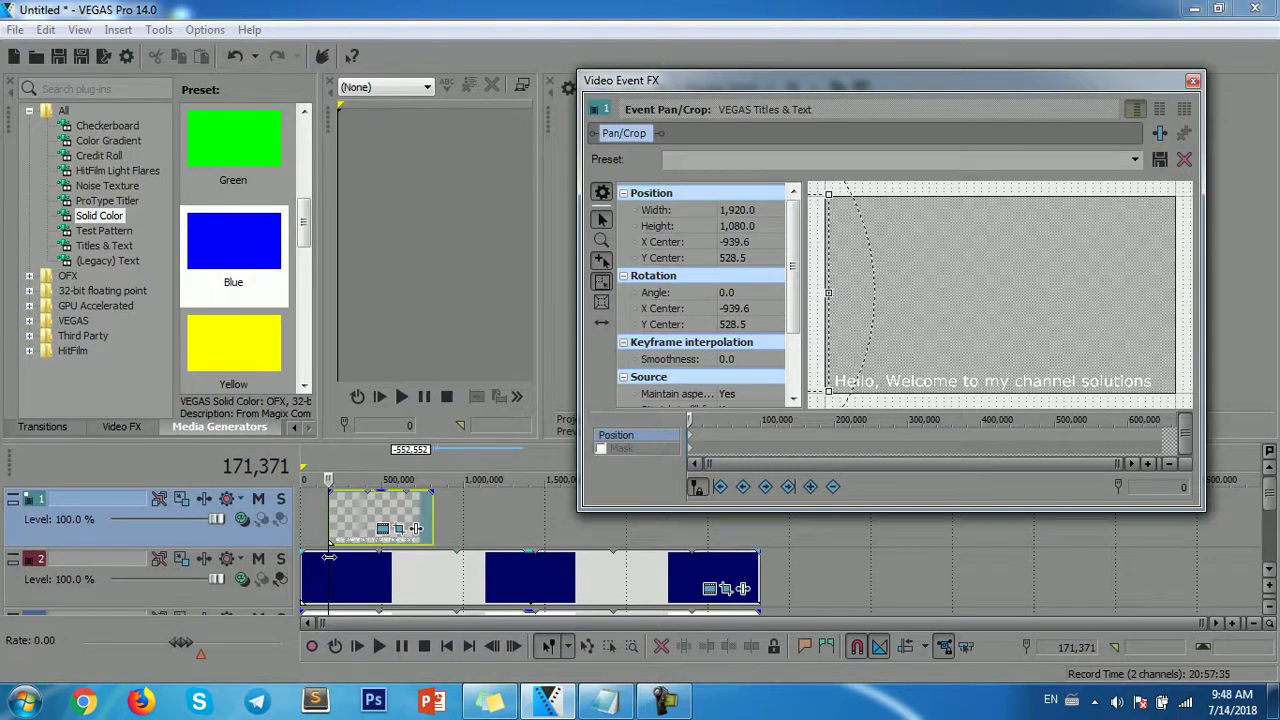
# At a later cursor position, set the title framing to X Center 2,777.9.
pyautogui.moveTo(330, 557); pyautogui.dragTo(351, 559)
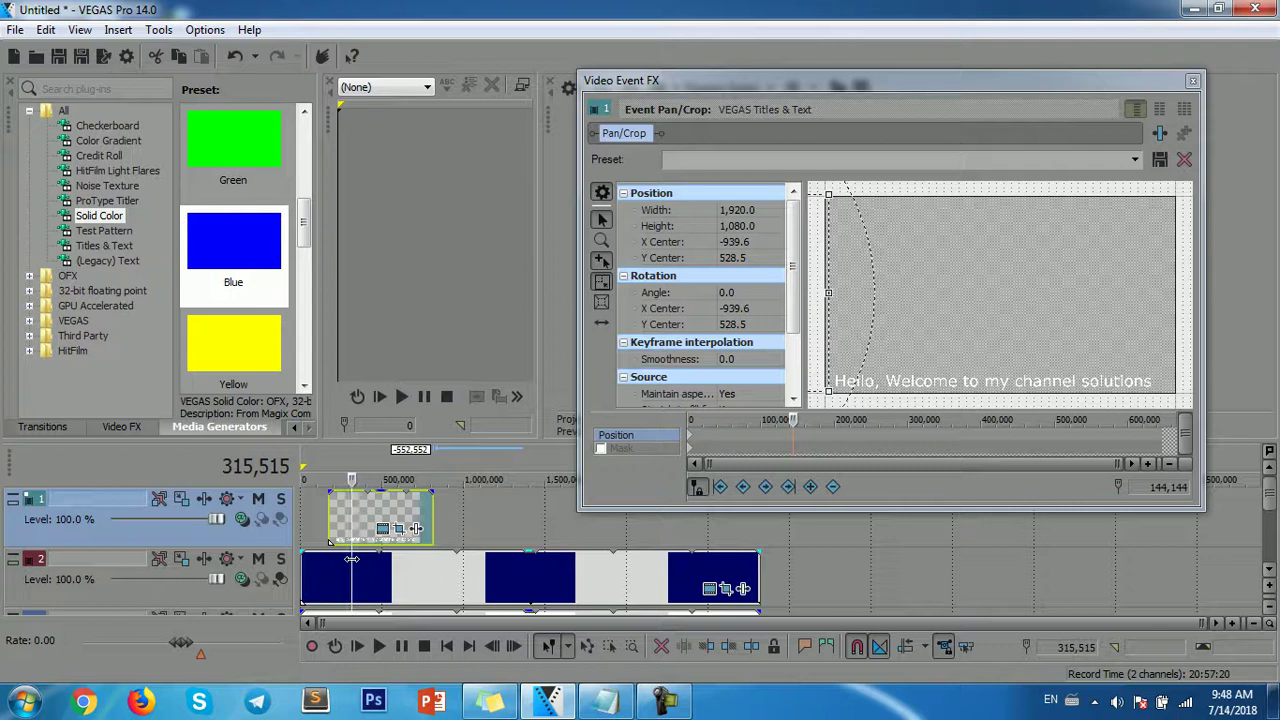
pyautogui.moveTo(351, 559); pyautogui.dragTo(363, 559)
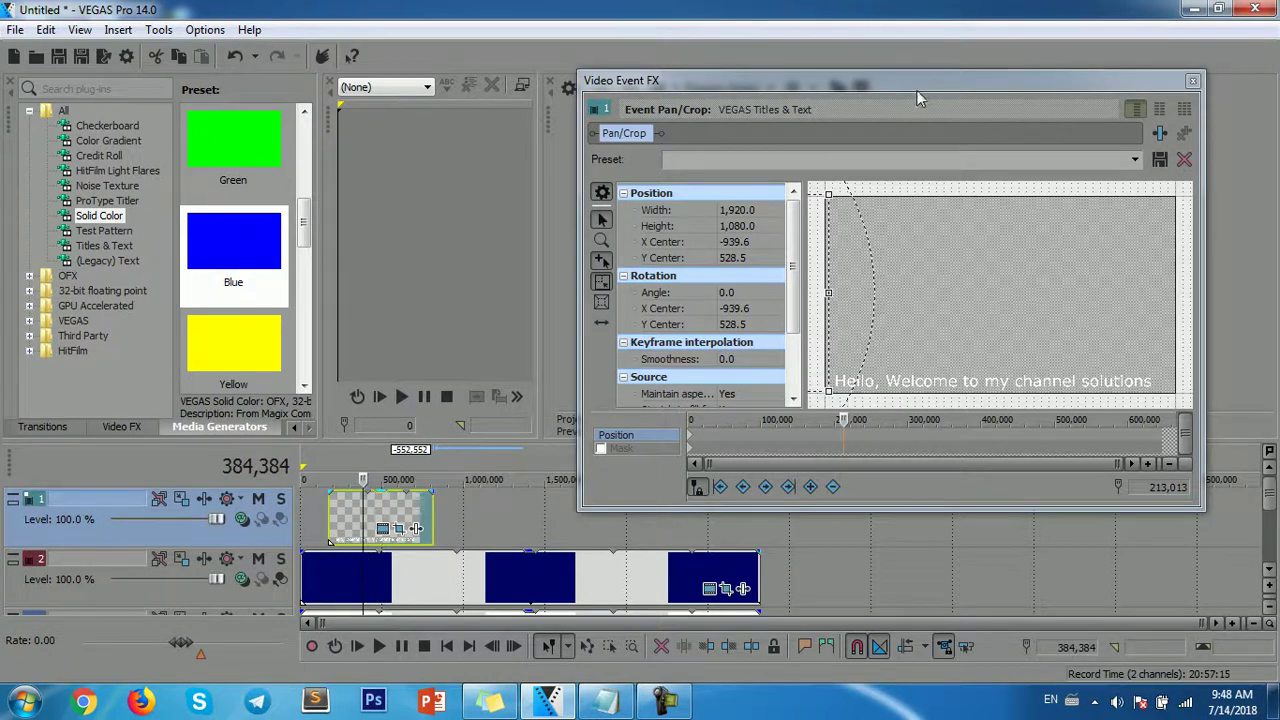
pyautogui.moveTo(887, 84)
pyautogui.mouseDown()
pyautogui.moveTo(273, 86)
pyautogui.moveTo(399, 82)
pyautogui.moveTo(365, 71)
pyautogui.mouseUp()
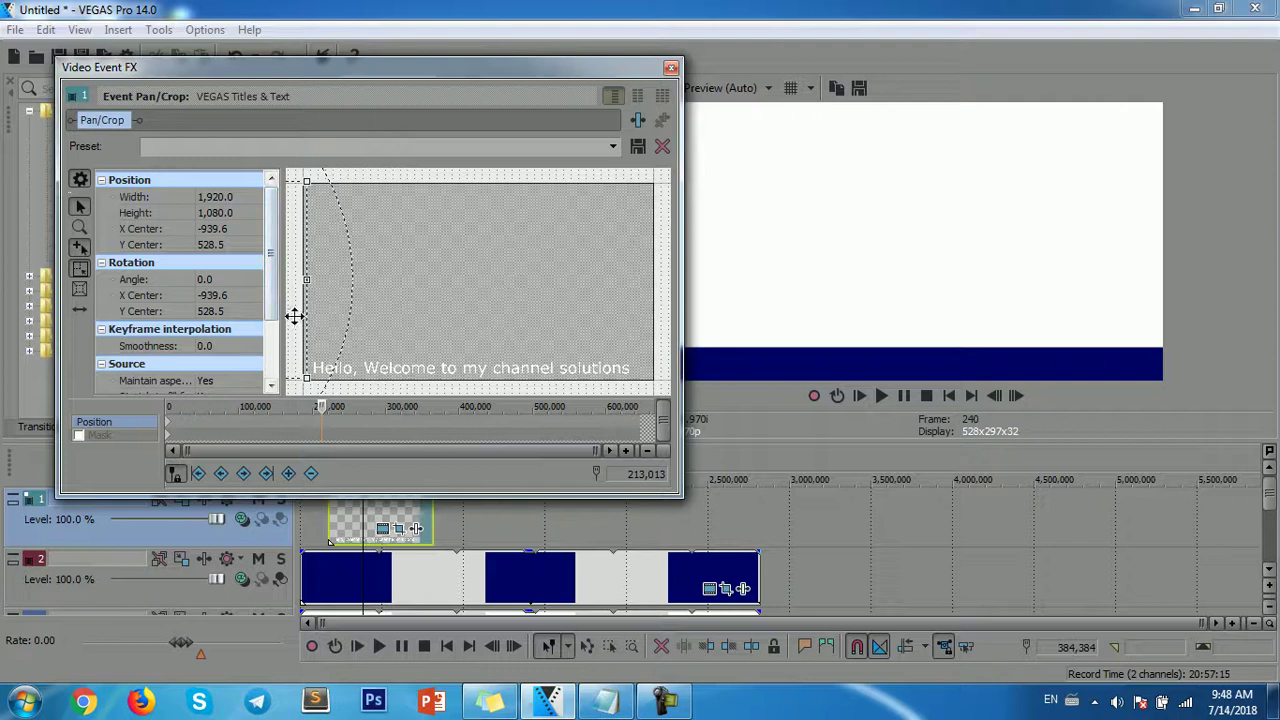
pyautogui.moveTo(297, 316); pyautogui.dragTo(580, 326)
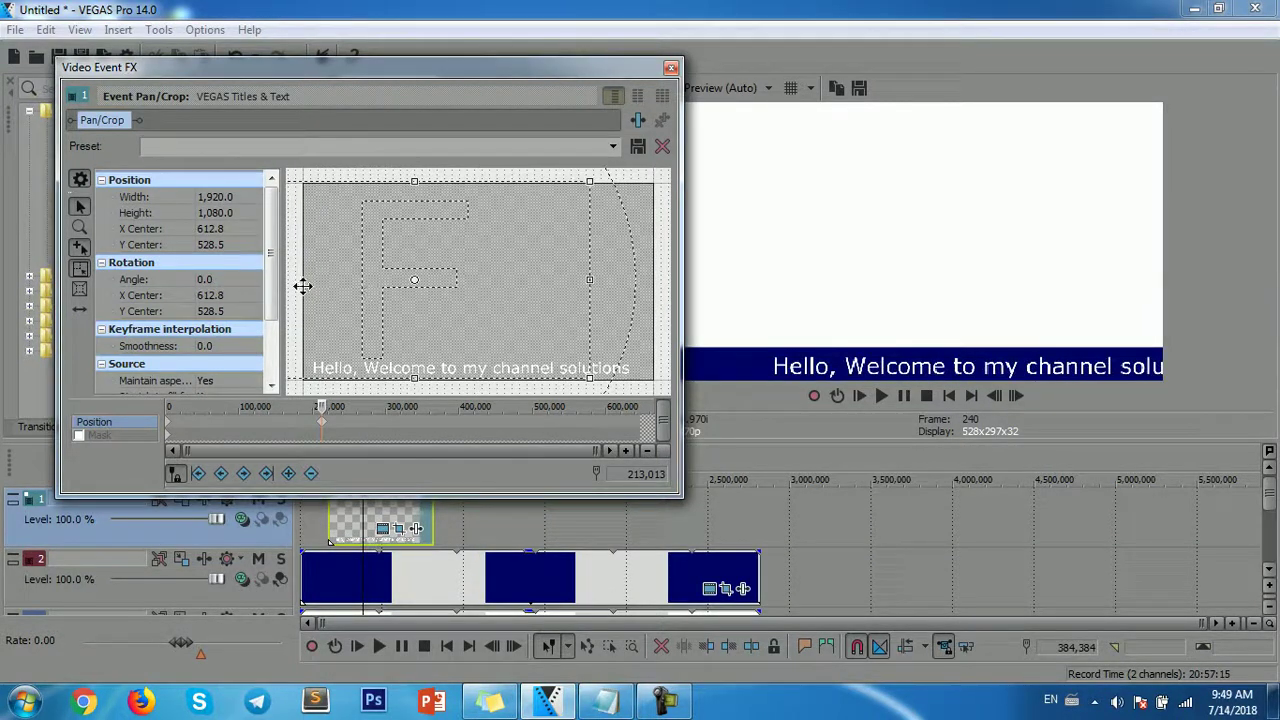
pyautogui.moveTo(302, 286)
pyautogui.mouseDown()
pyautogui.moveTo(633, 300)
pyautogui.moveTo(580, 311)
pyautogui.moveTo(594, 313)
pyautogui.mouseUp()
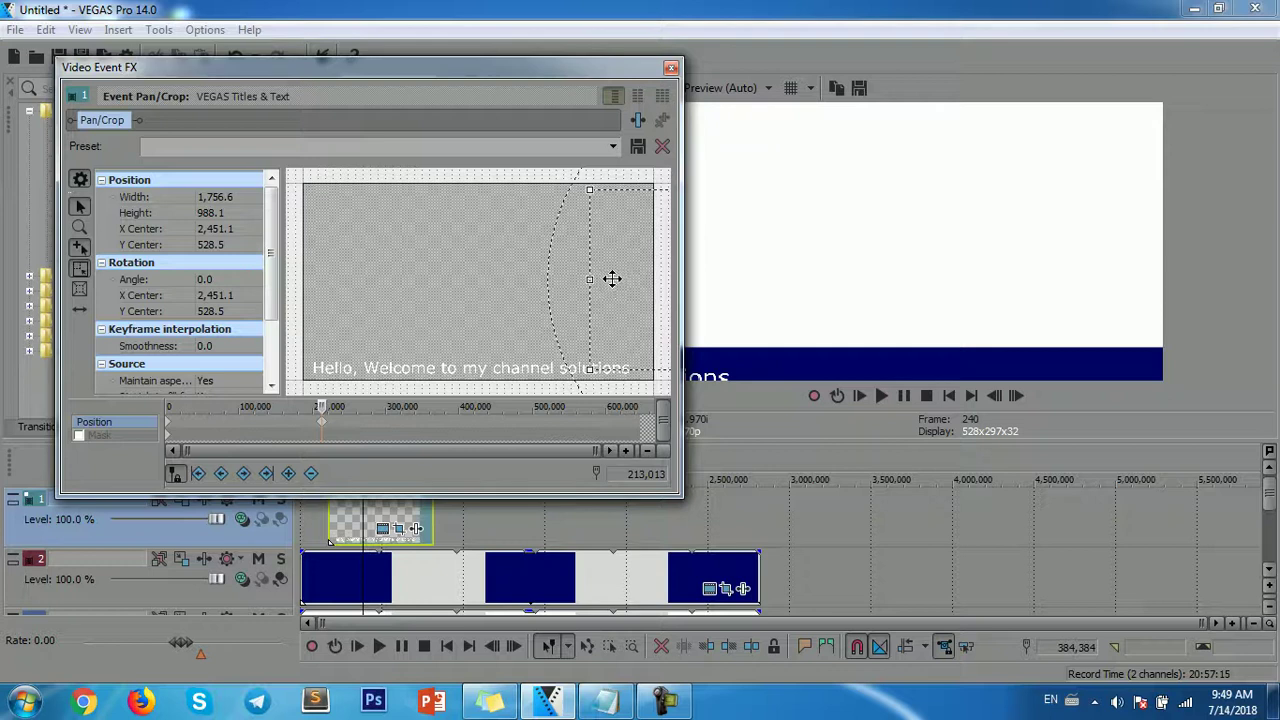
pyautogui.hotkey('ctrl', 'z')
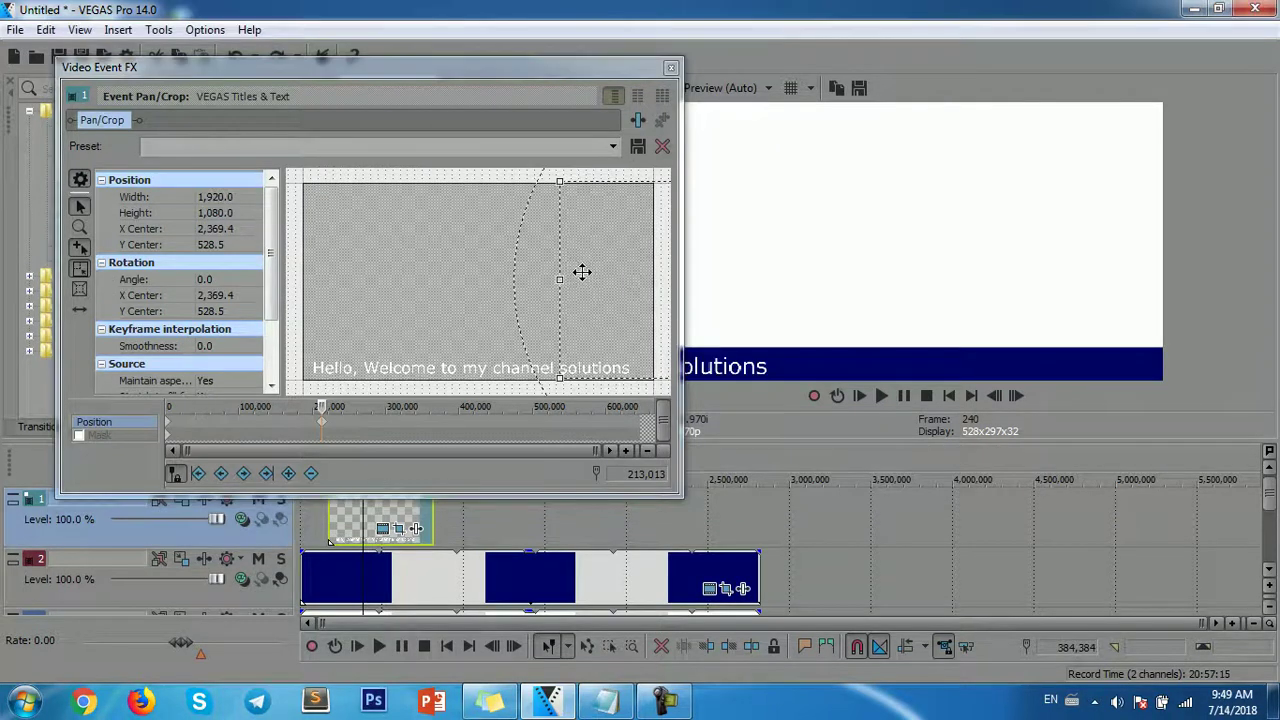
pyautogui.moveTo(584, 311); pyautogui.dragTo(659, 328)
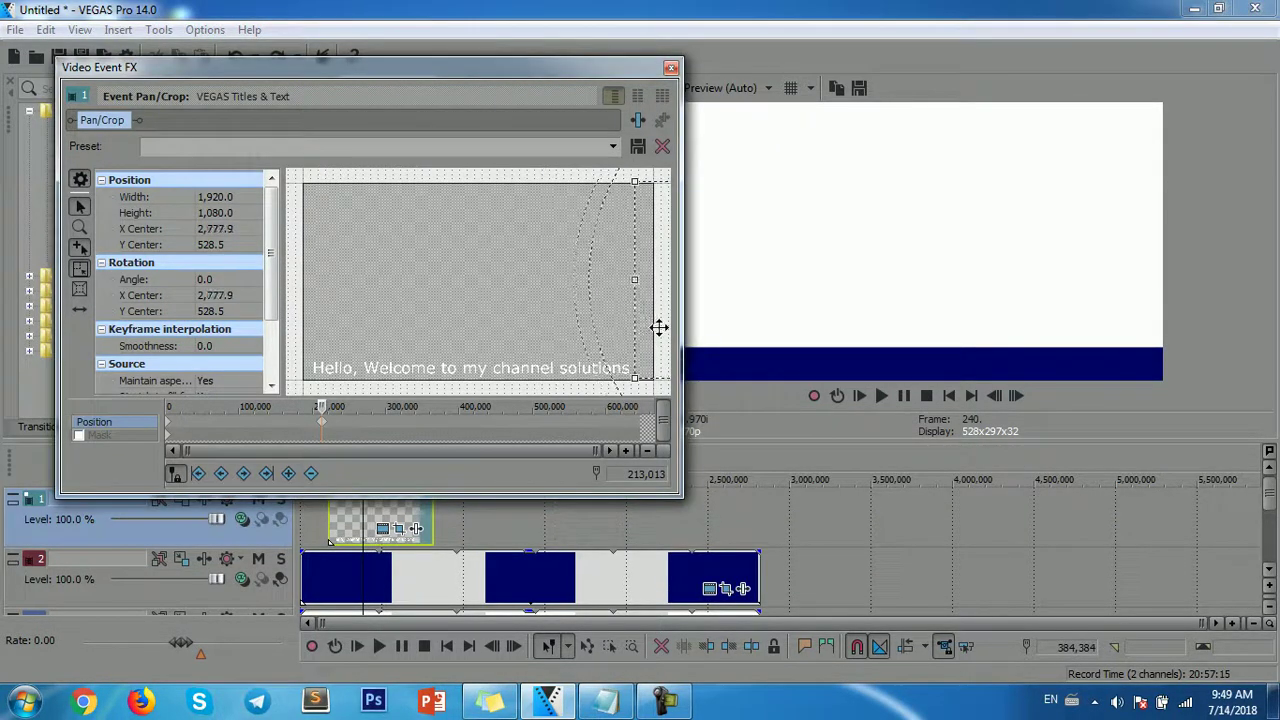
pyautogui.click(670, 70)
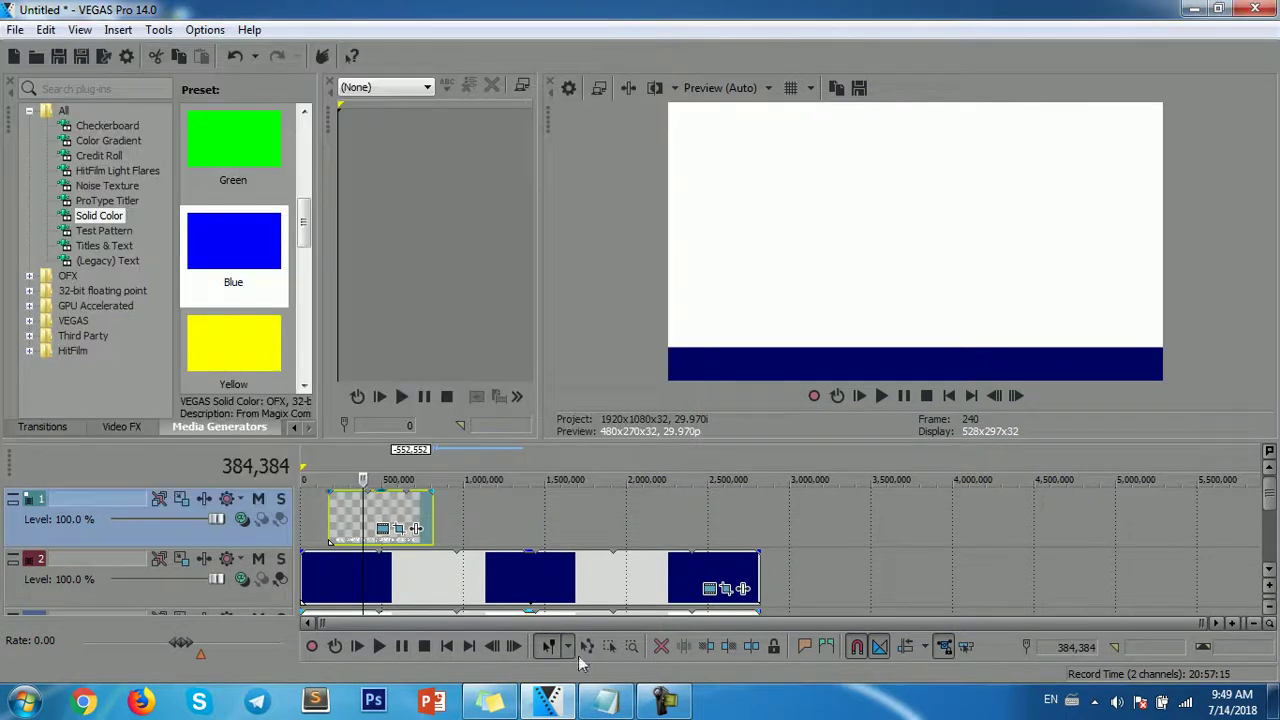
pyautogui.moveTo(372, 594); pyautogui.dragTo(325, 587)
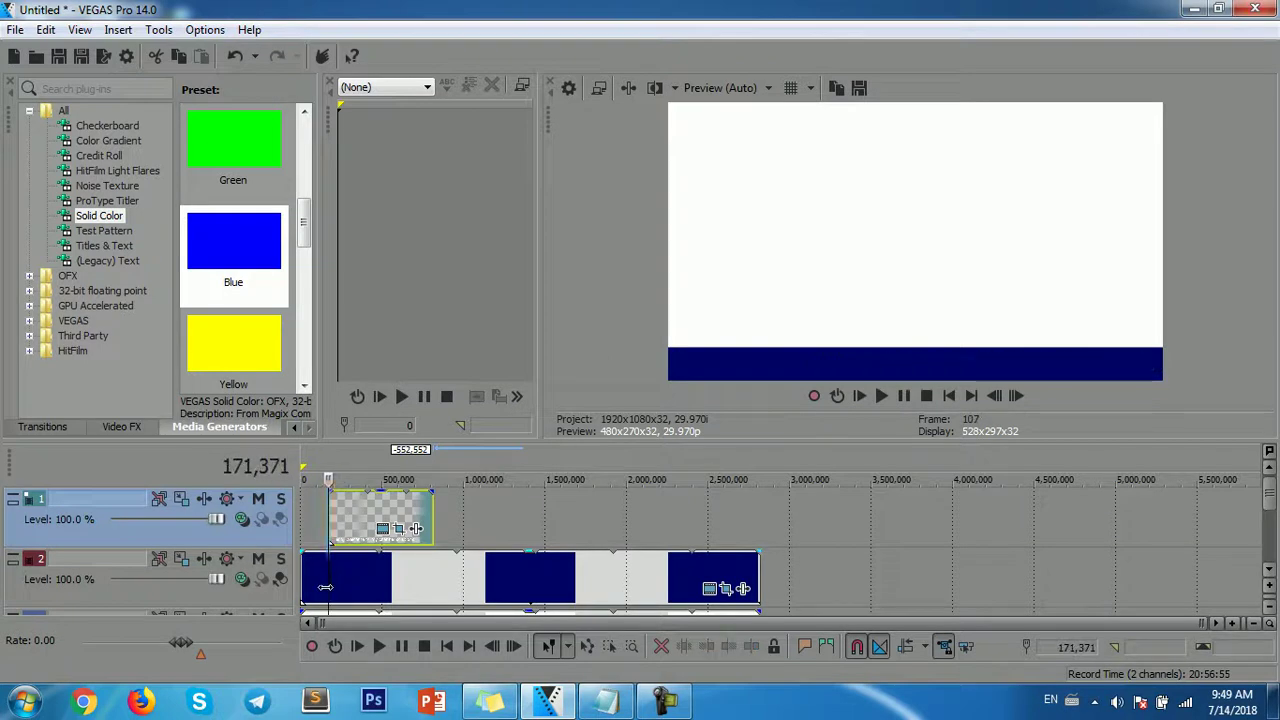
pyautogui.click(380, 646)
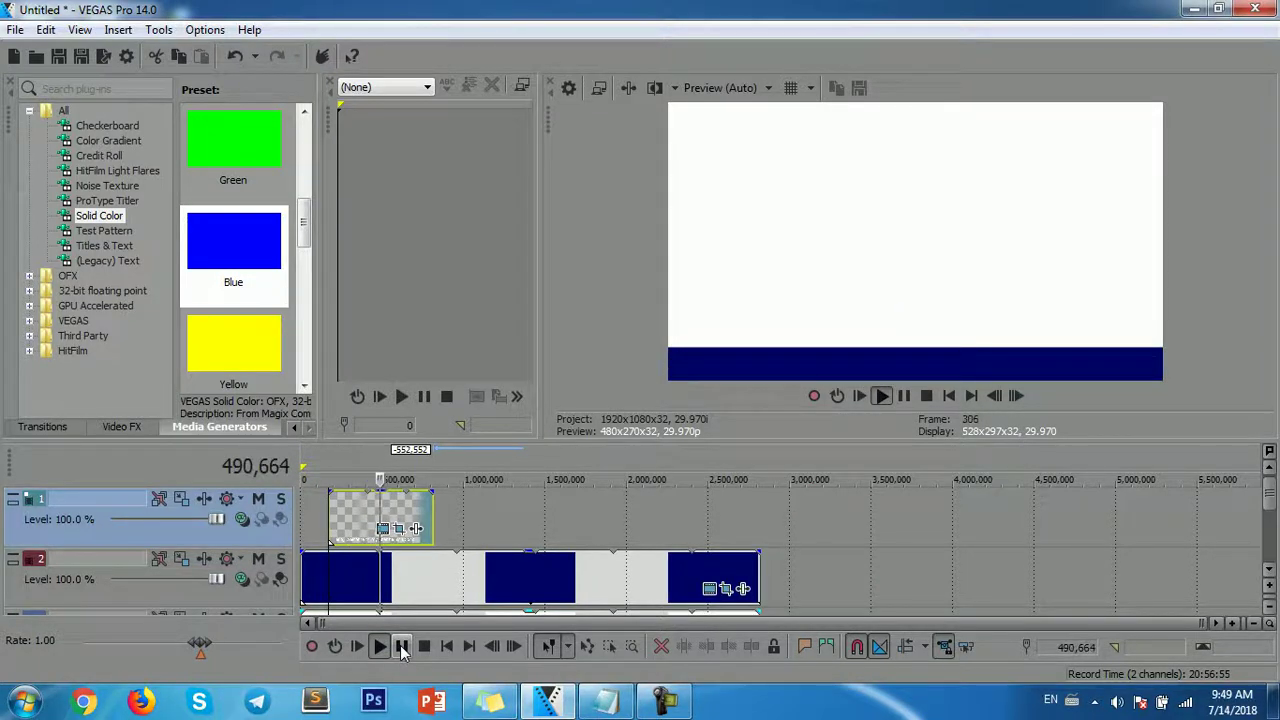
pyautogui.click(402, 647)
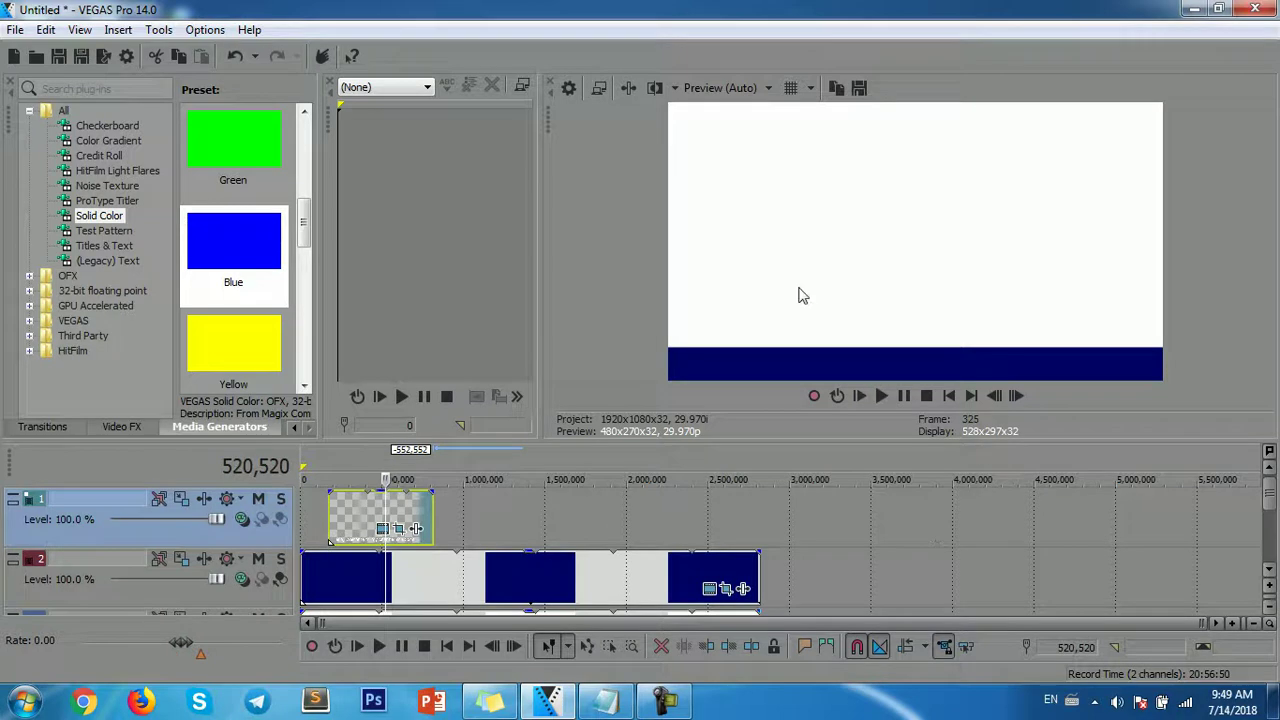